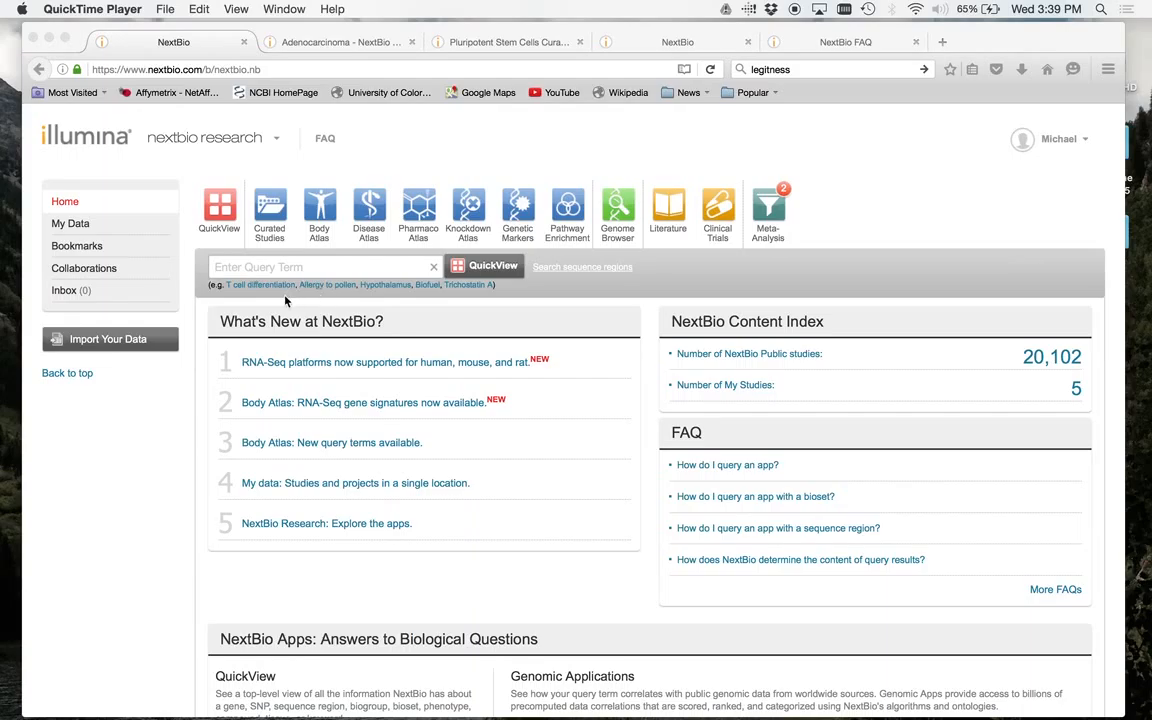
# - Start a data import into a new study and name the study stemcells
pyautogui.click(75, 228)
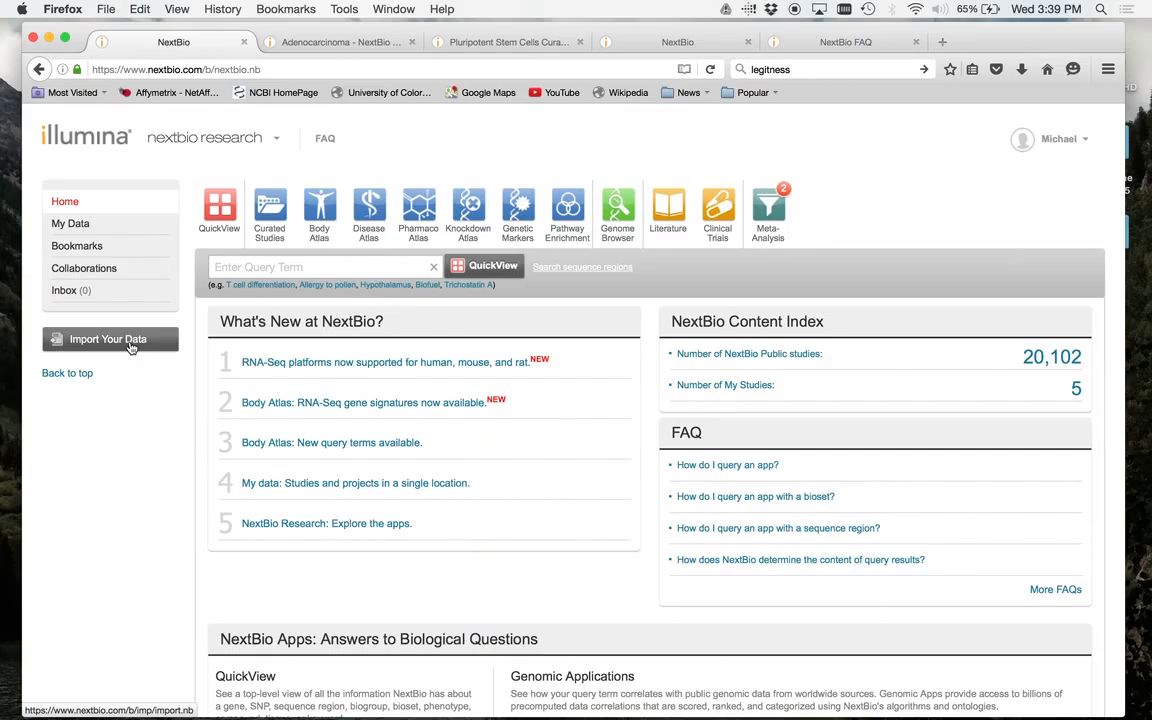
pyautogui.click(131, 347)
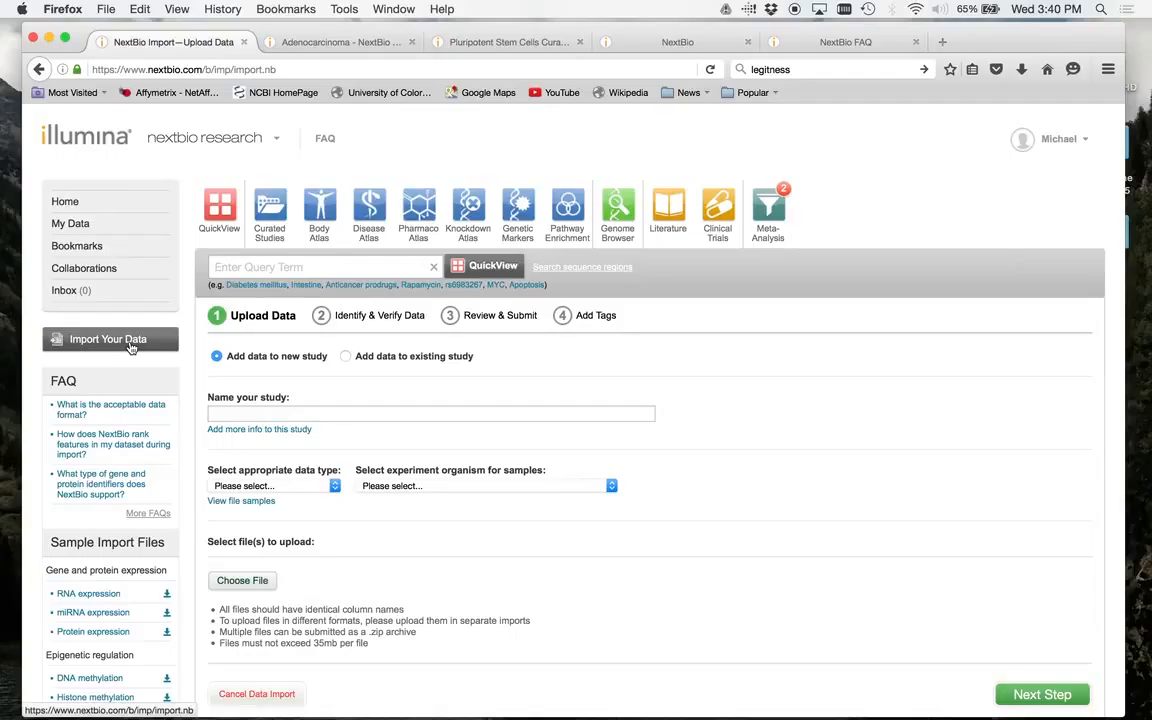
pyautogui.click(283, 419)
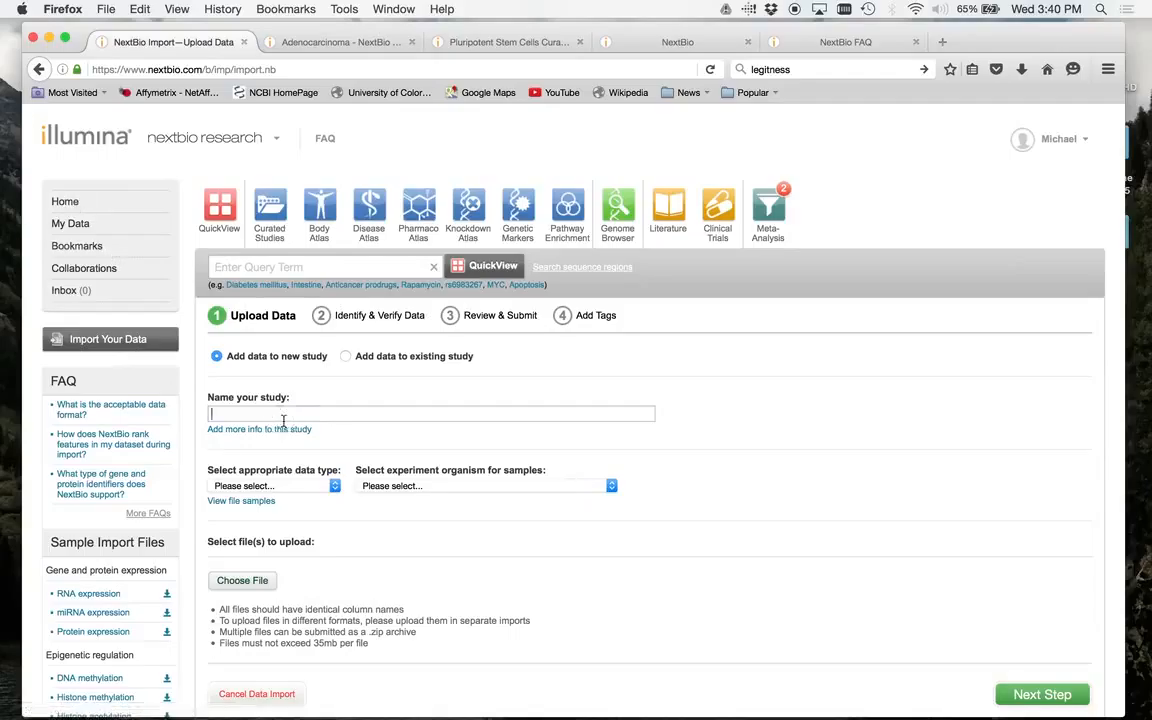
pyautogui.write('stem')
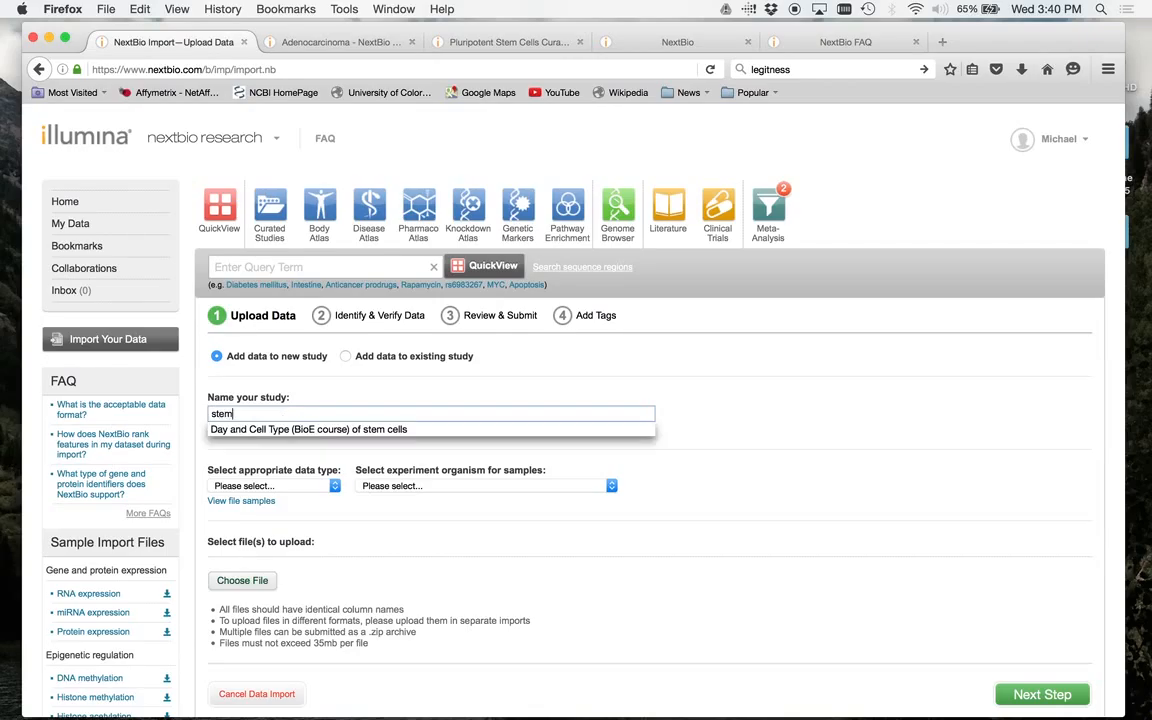
pyautogui.write('cells')
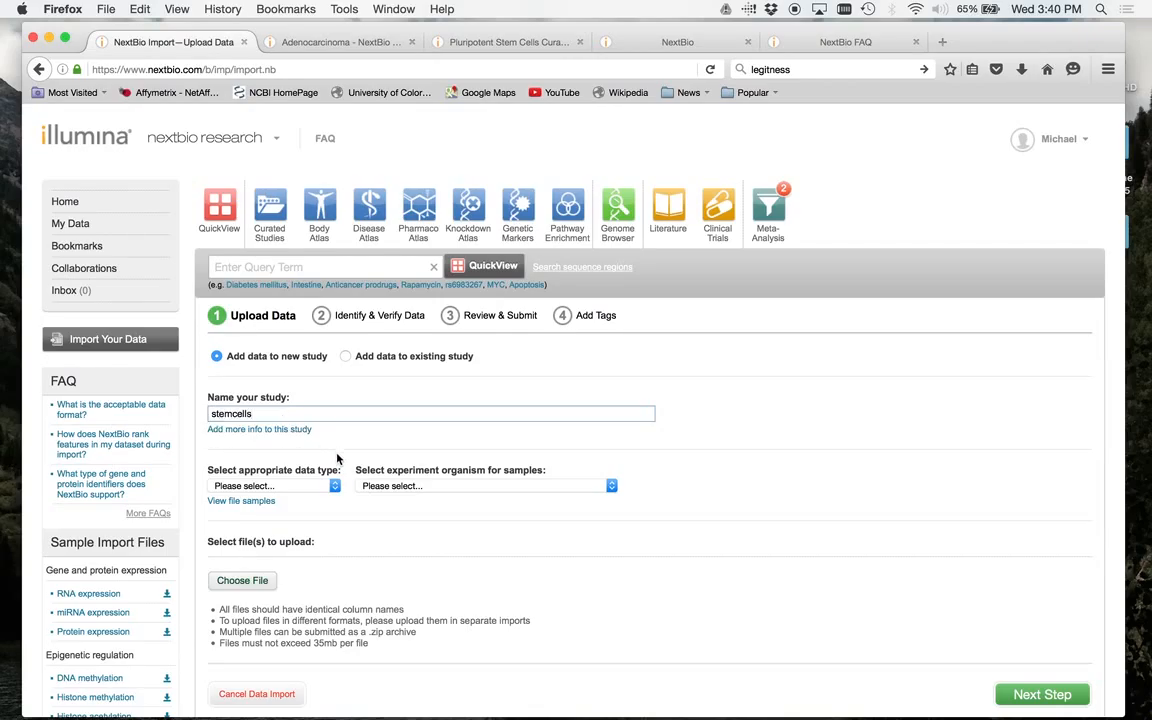
# - Set the study's data type to RNA expression and the experiment organism to Mus musculus
pyautogui.scroll(-5, 337, 458)
pyautogui.click(336, 247)
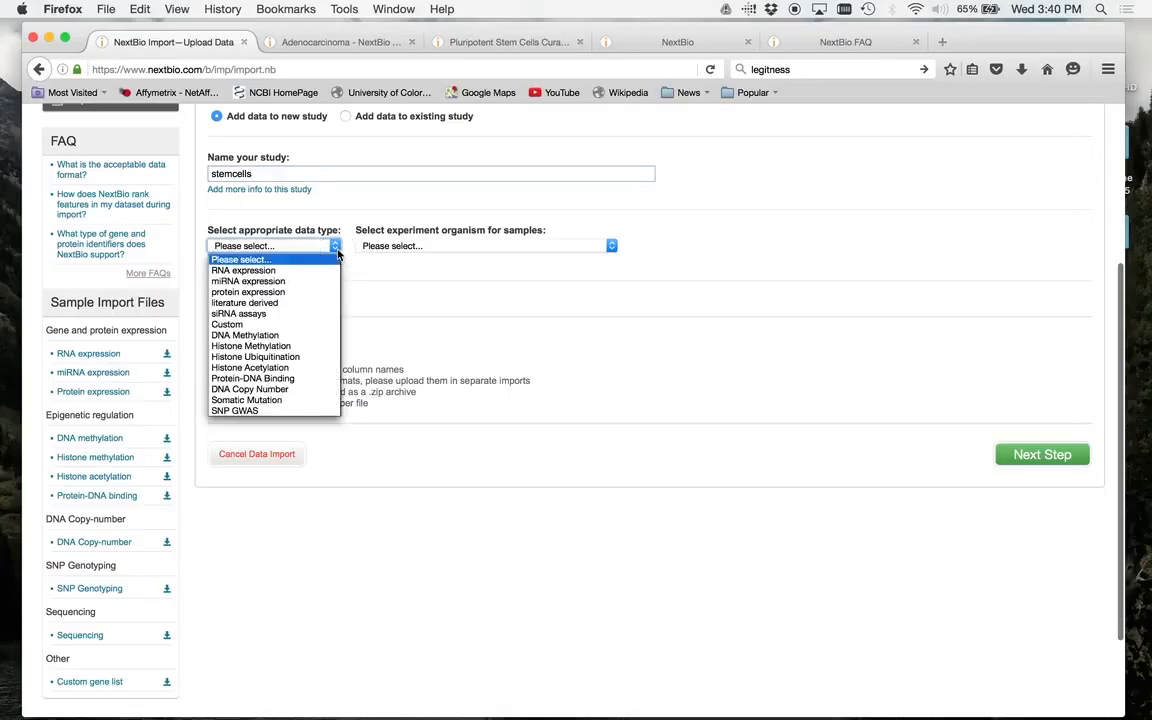
pyautogui.click(243, 270)
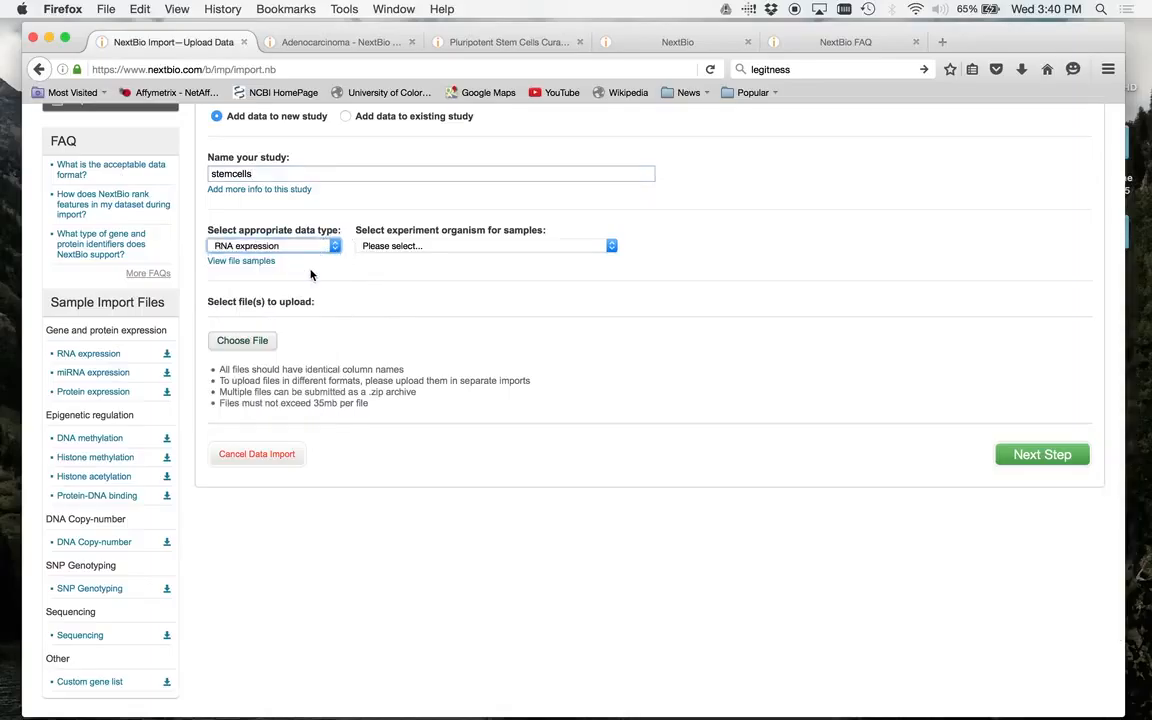
pyautogui.click(607, 246)
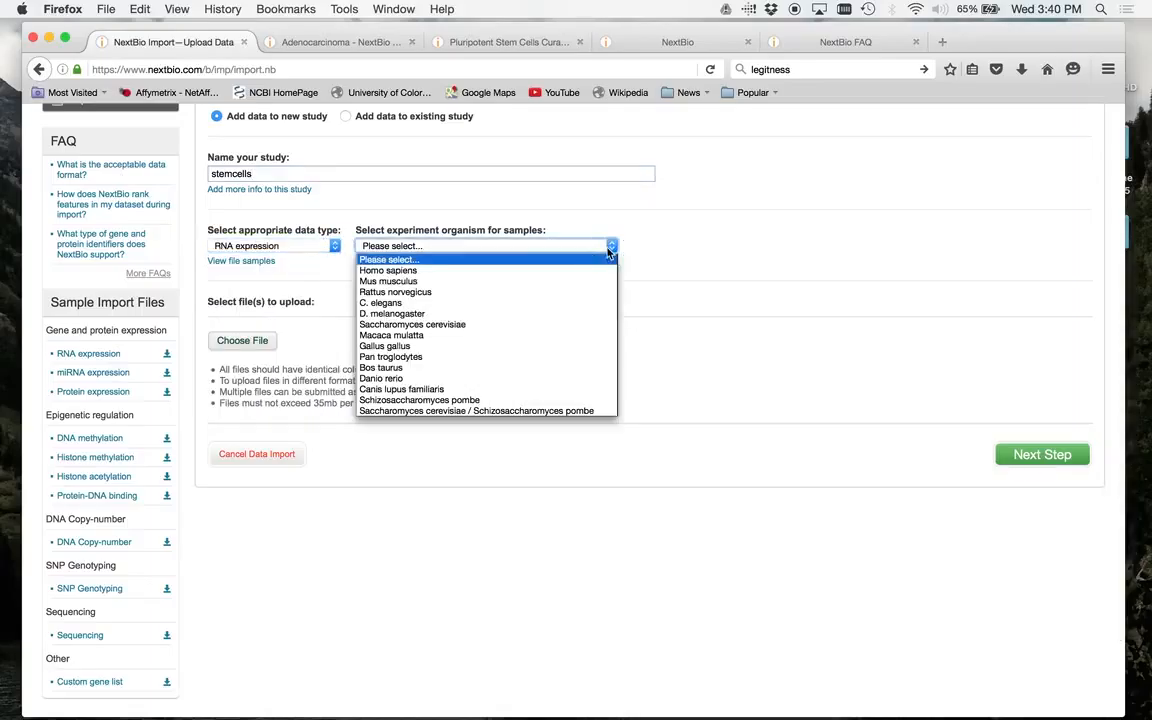
pyautogui.click(534, 283)
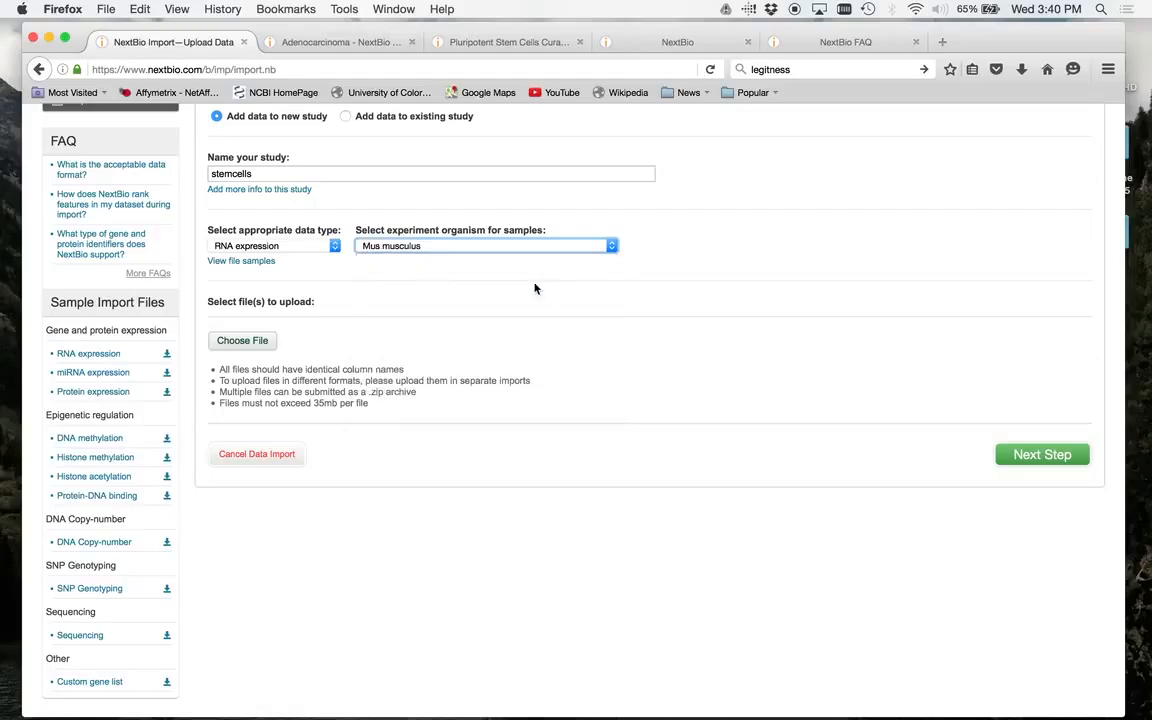
# - Upload DayAndCellType_2wayANOVA_top1000.txt from the BioengineeringCourse folder and continue to identifying and verifying the data
pyautogui.click(262, 341)
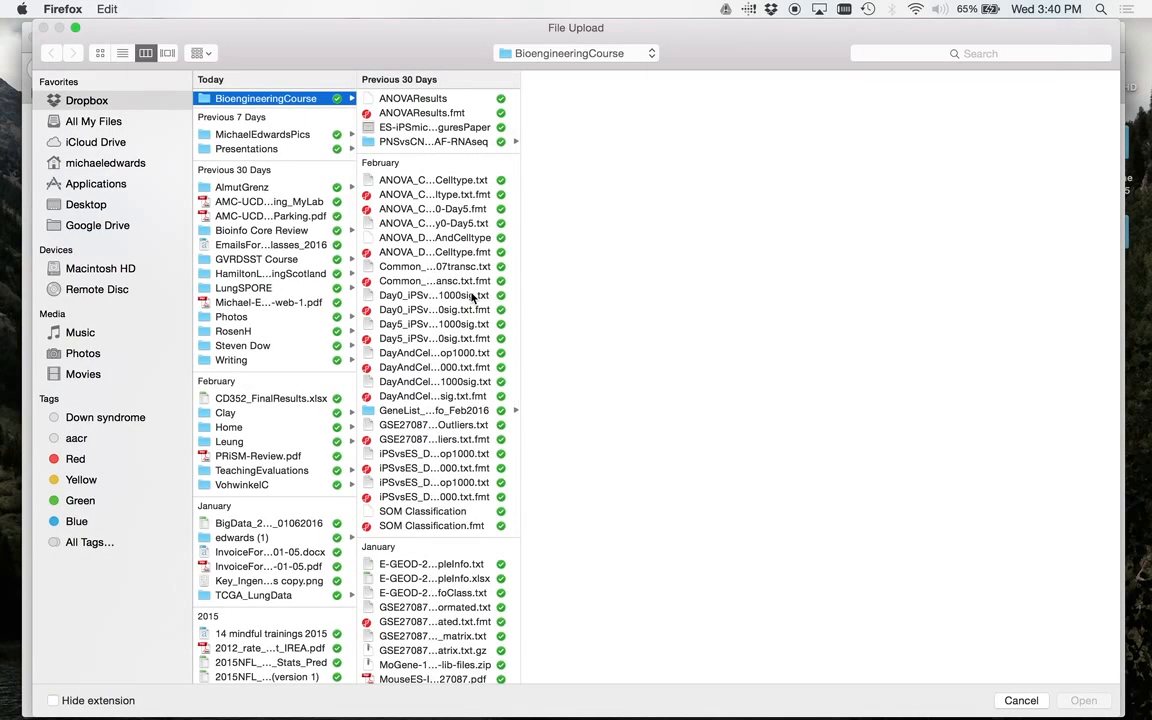
pyautogui.moveTo(519, 221); pyautogui.dragTo(693, 242)
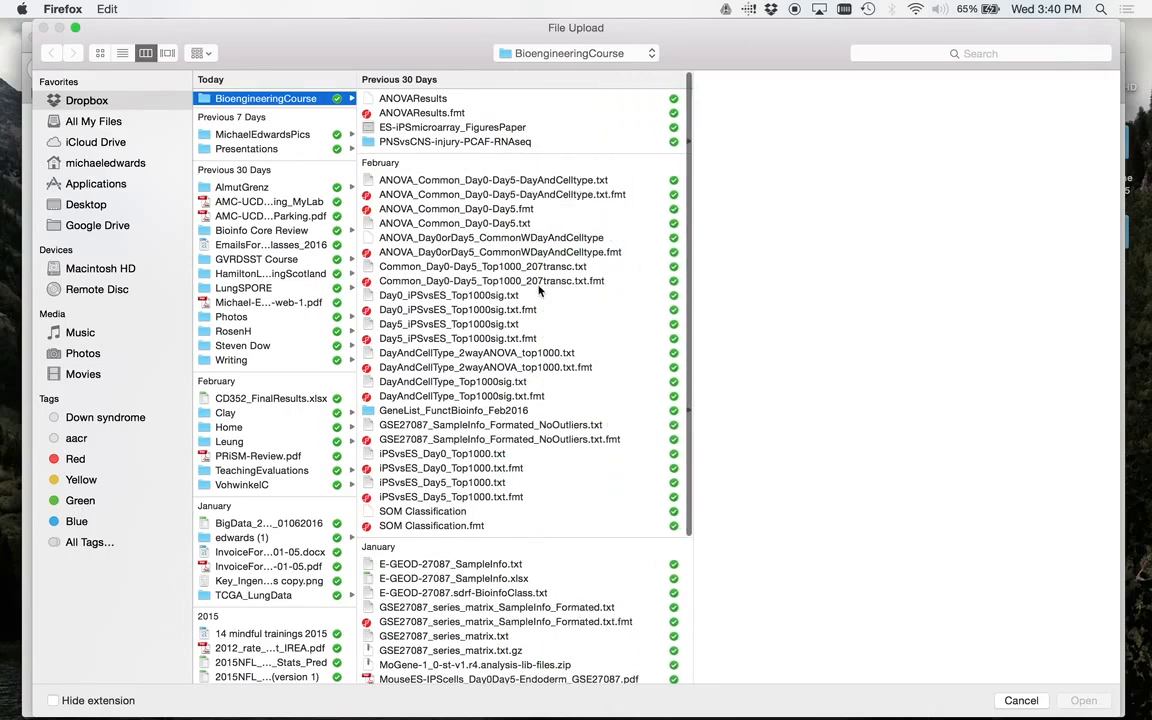
pyautogui.click(540, 354)
pyautogui.doubleClick(540, 354)
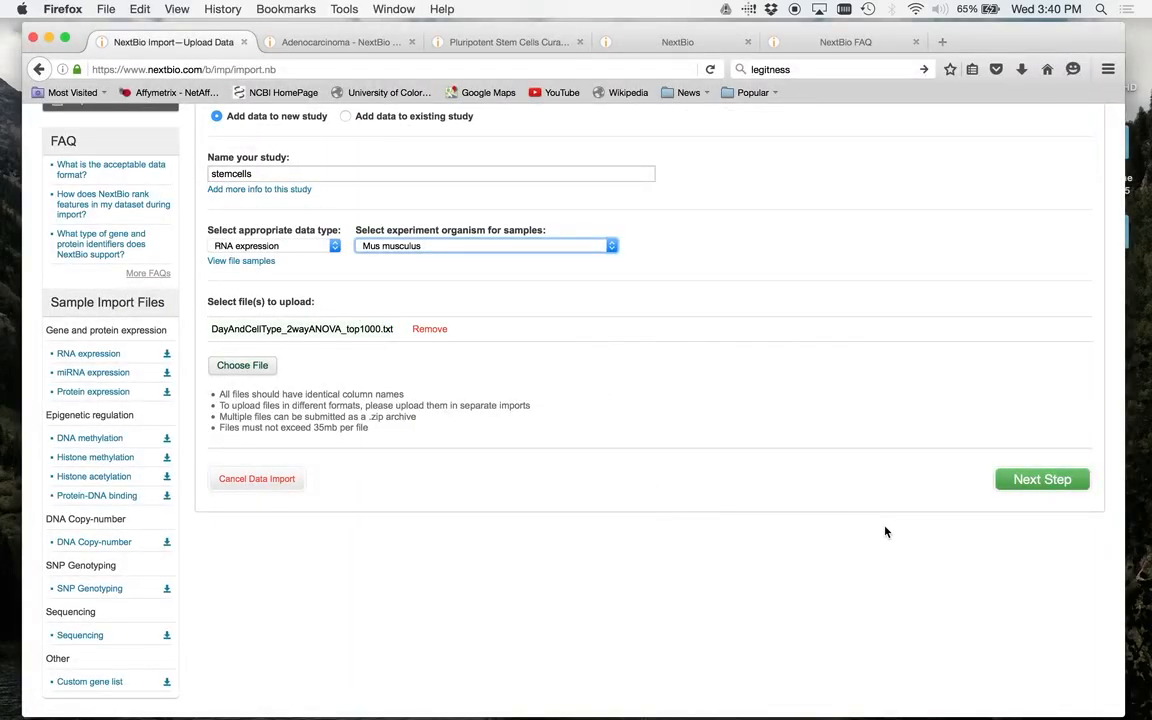
pyautogui.click(1042, 480)
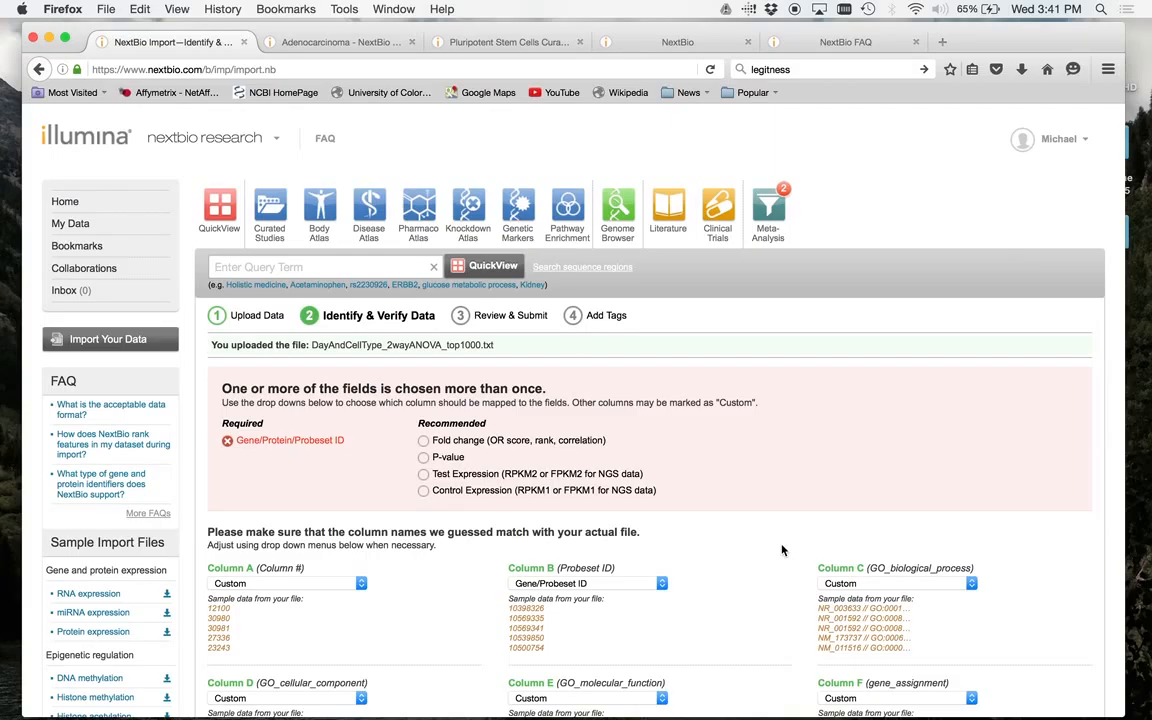
# - Map Column B (Probeset ID) to Custom instead of a gene identifier
pyautogui.scroll(-5, 786, 446)
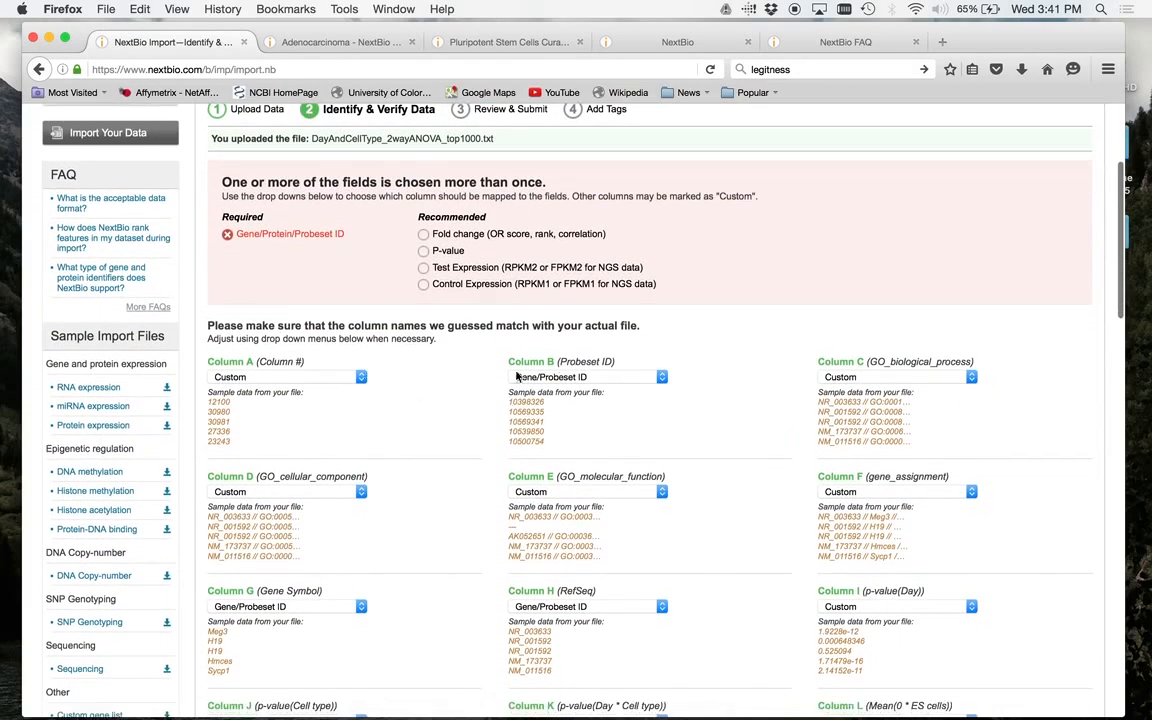
pyautogui.click(658, 377)
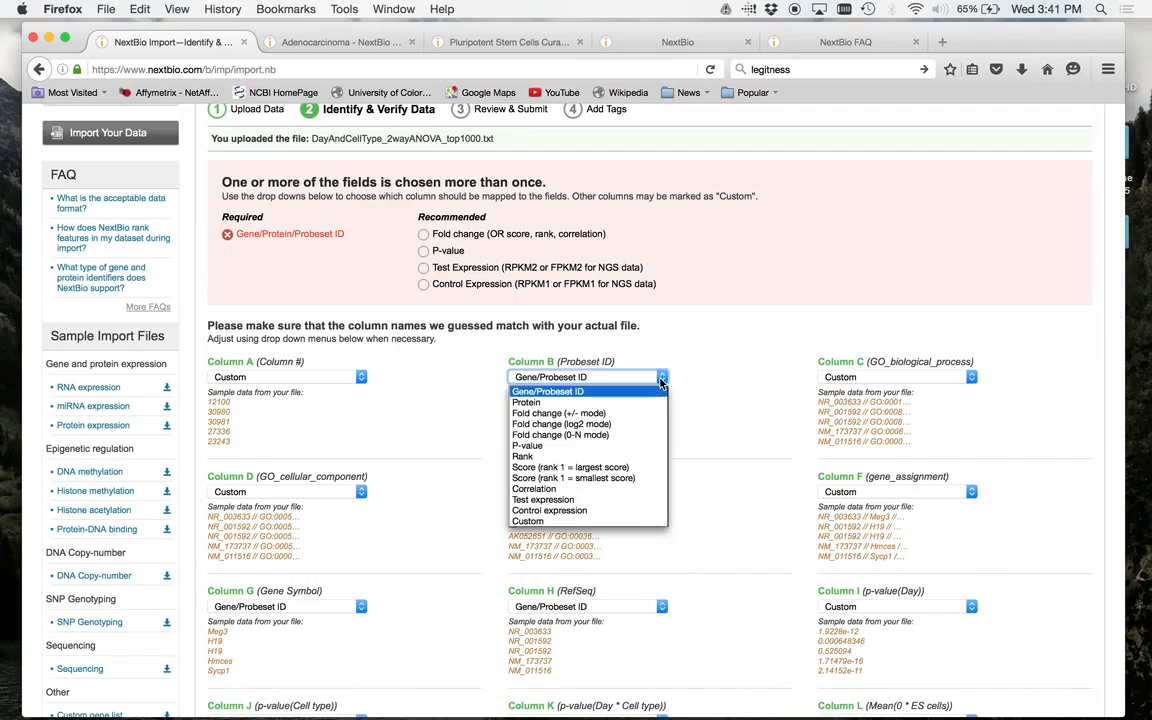
pyautogui.click(604, 511)
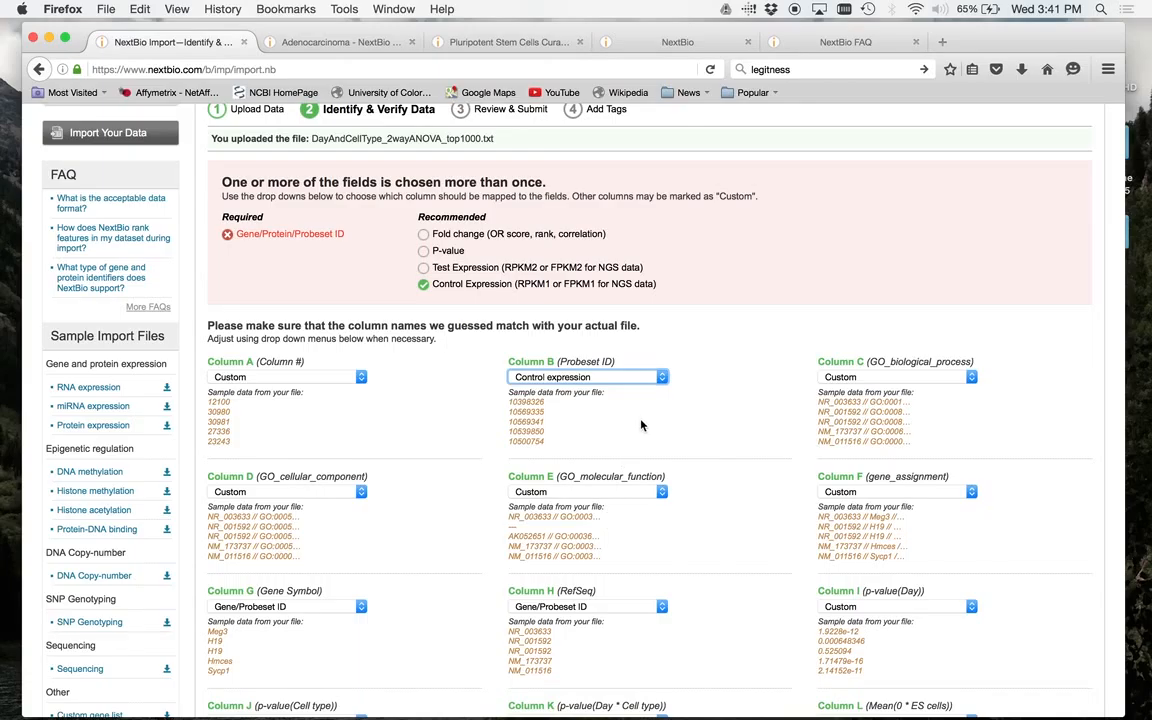
pyautogui.click(600, 377)
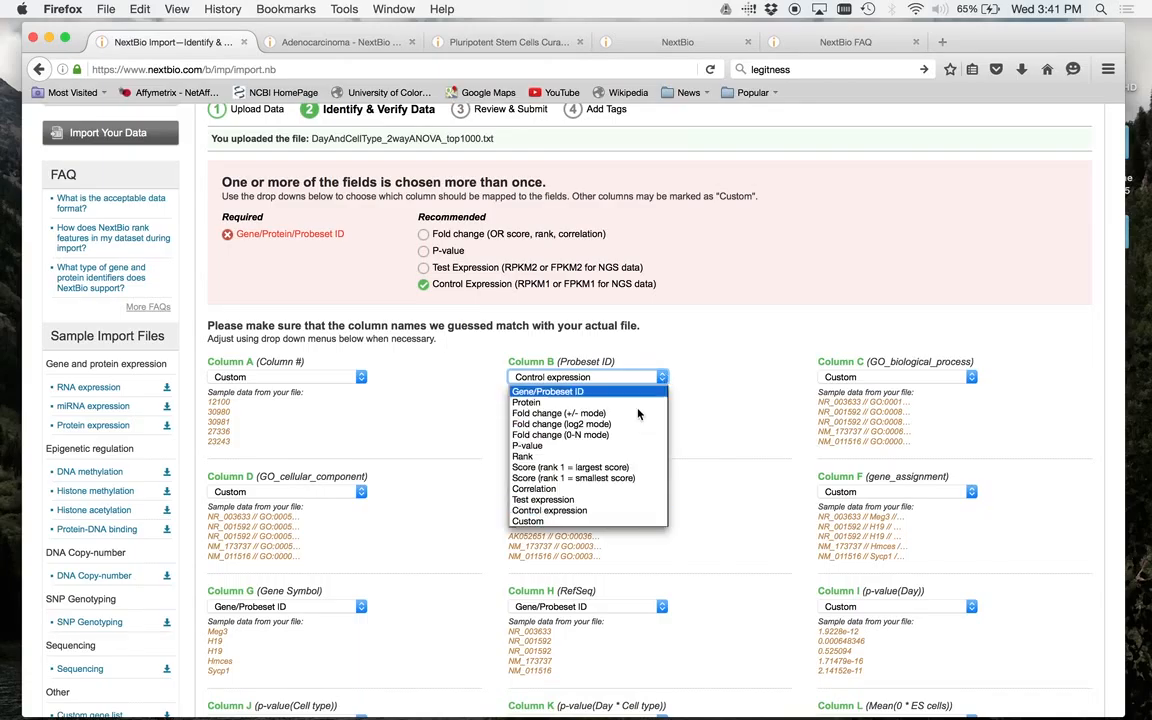
pyautogui.click(600, 521)
# - Map Column H (RefSeq) to Custom so that Gene Symbol remains the only gene identifier, and check the required-field status
pyautogui.scroll(-5, 702, 485)
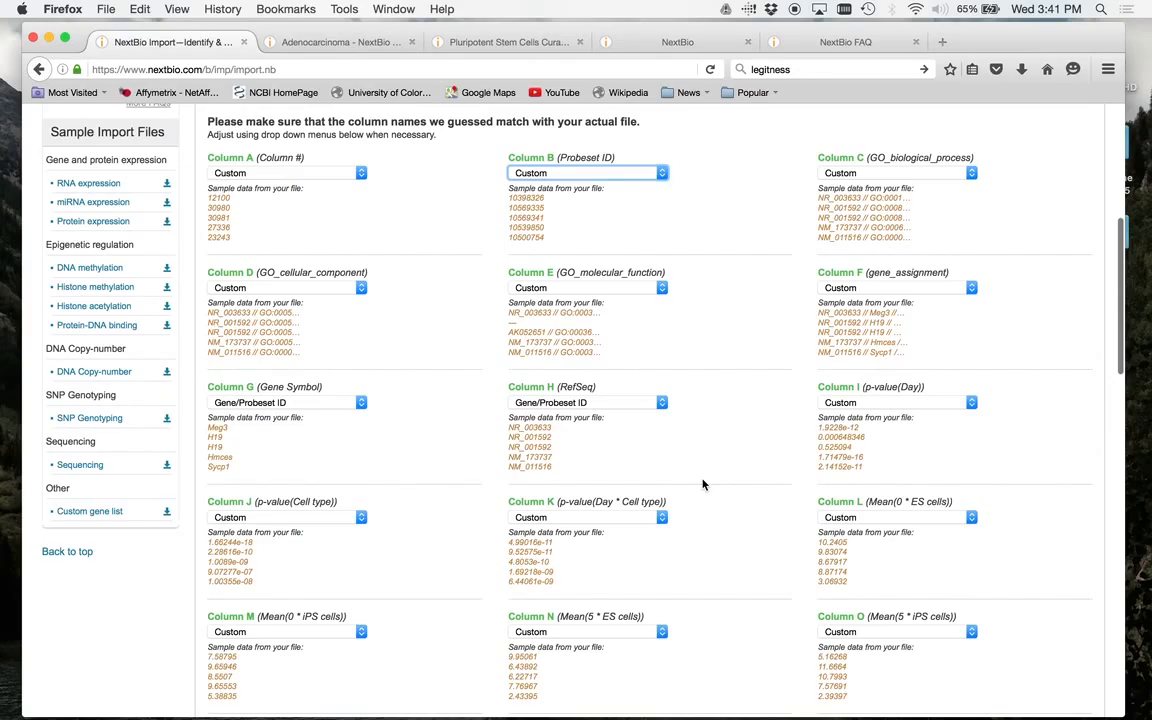
pyautogui.scroll(-3, 702, 485)
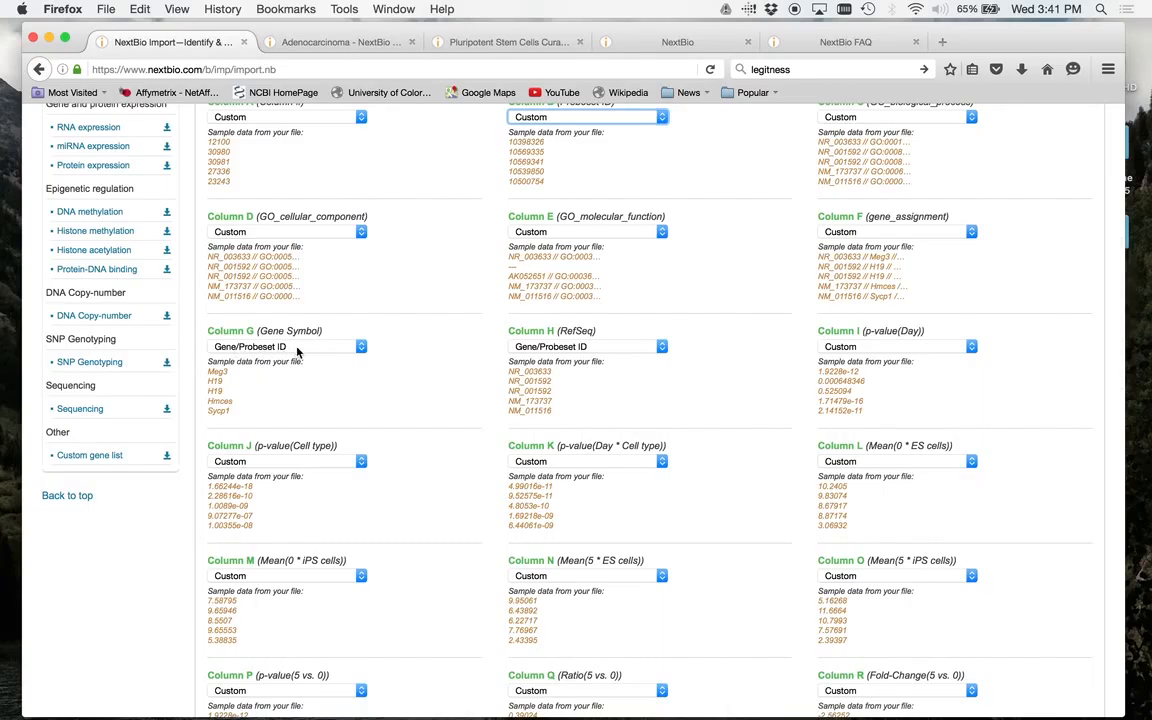
pyautogui.click(662, 346)
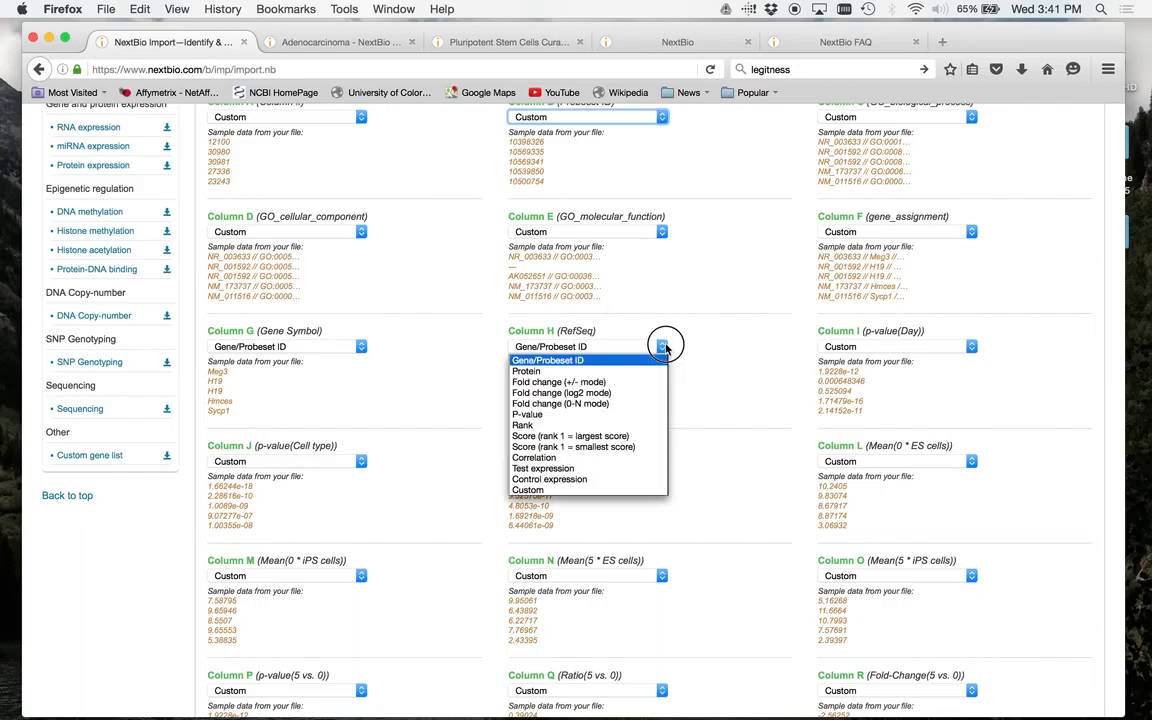
pyautogui.click(560, 490)
pyautogui.scroll(-5, 690, 450)
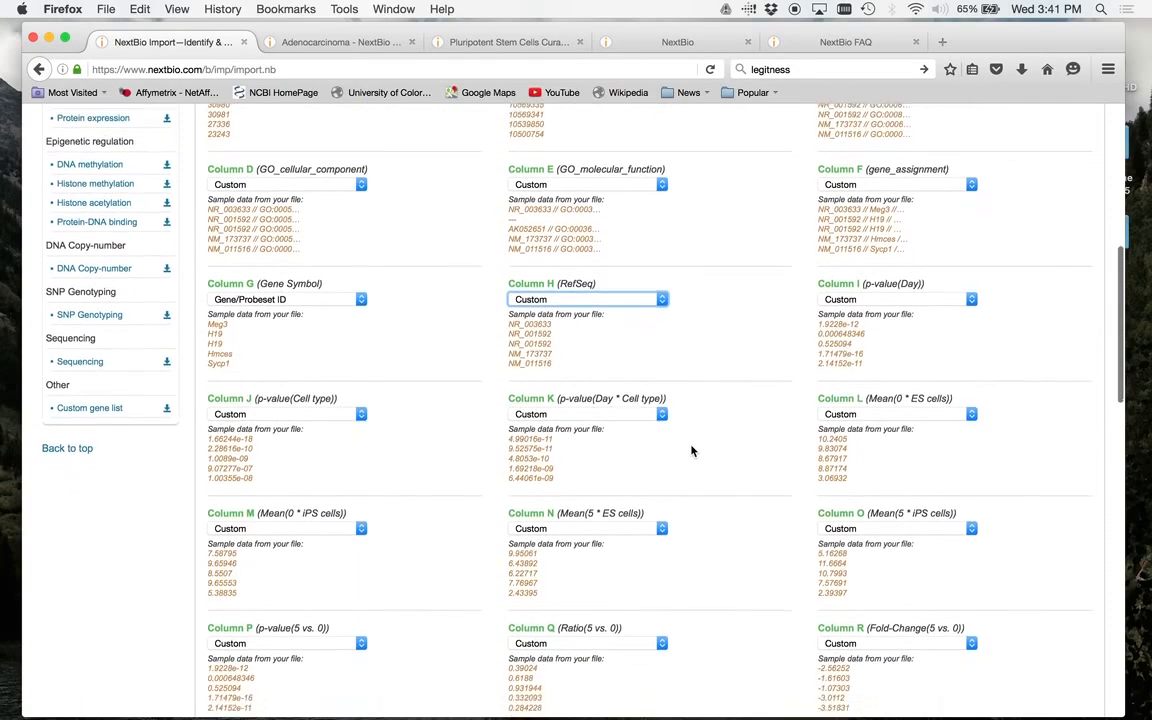
pyautogui.scroll(10, 690, 450)
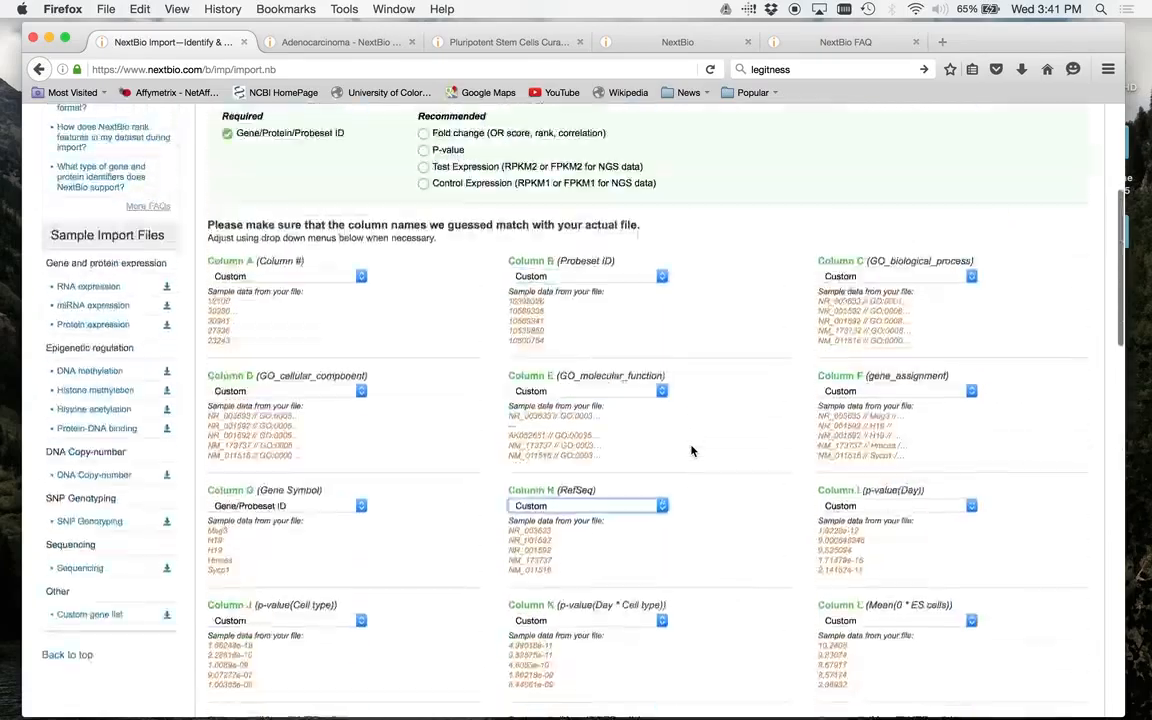
# - Map Column K, p-value(Day * Cell type), to P-value
pyautogui.scroll(-4, 690, 450)
pyautogui.scroll(-4, 690, 451)
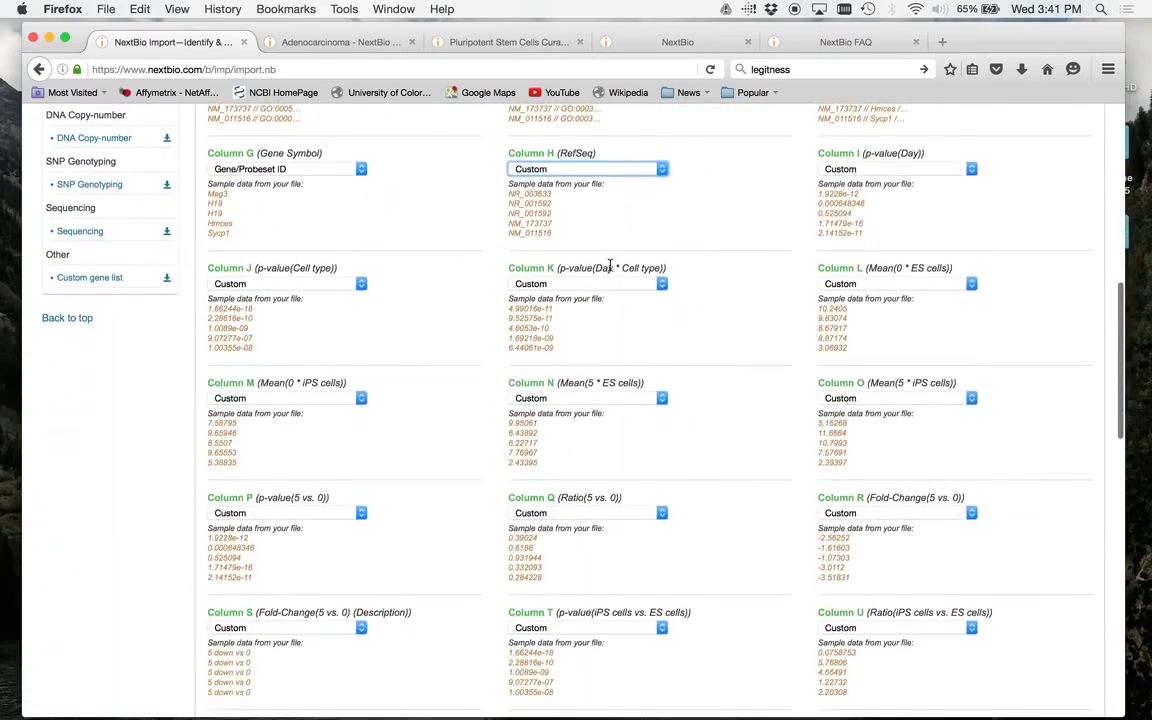
pyautogui.click(665, 284)
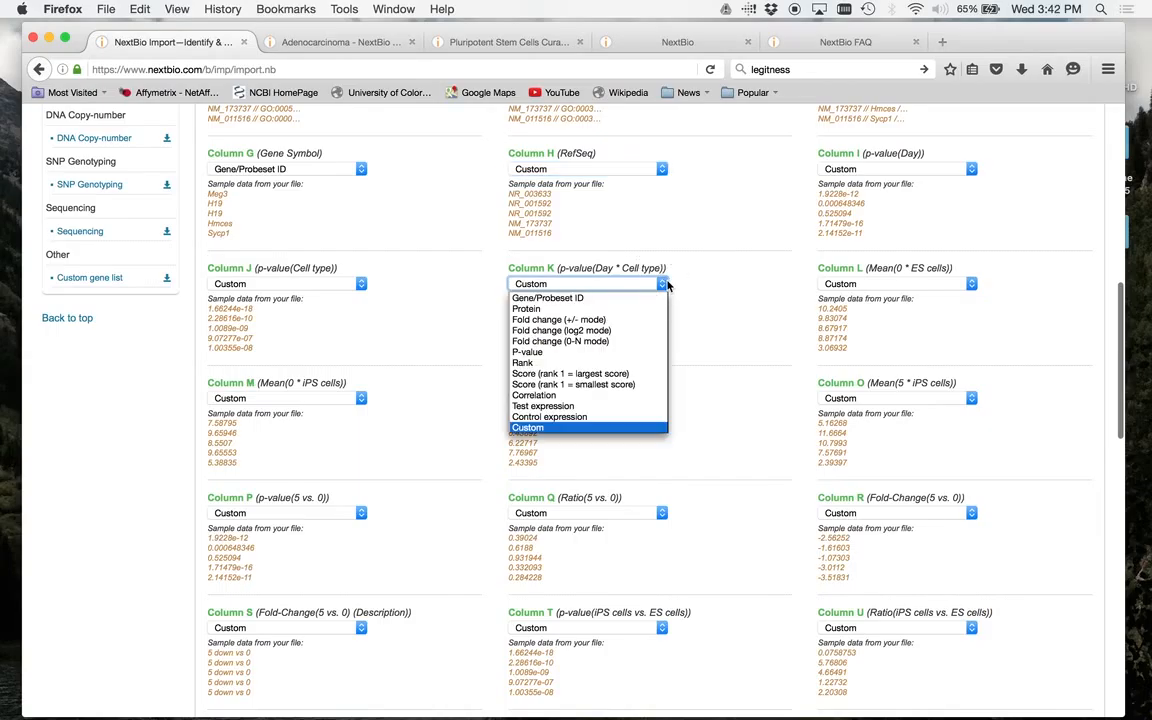
pyautogui.click(605, 352)
# - Review the remaining columns and map Column W, the iPS cells vs. ES cells fold-change description, to a fold change field
pyautogui.scroll(-5, 605, 358)
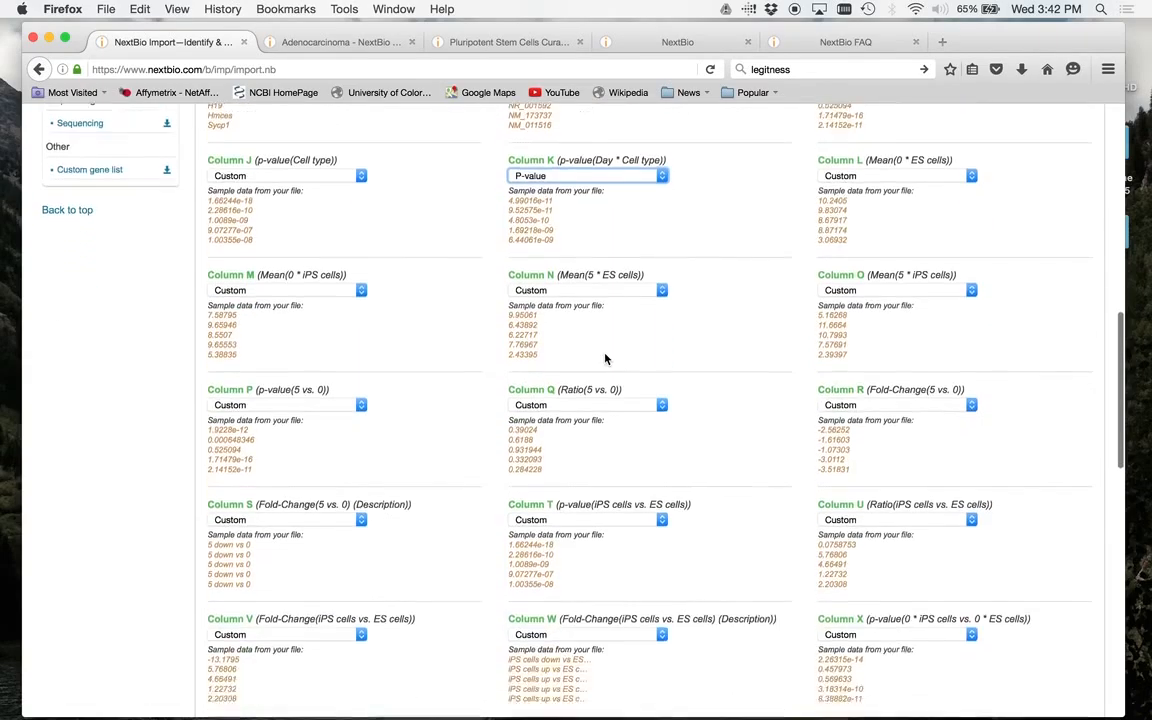
pyautogui.scroll(-8, 605, 355)
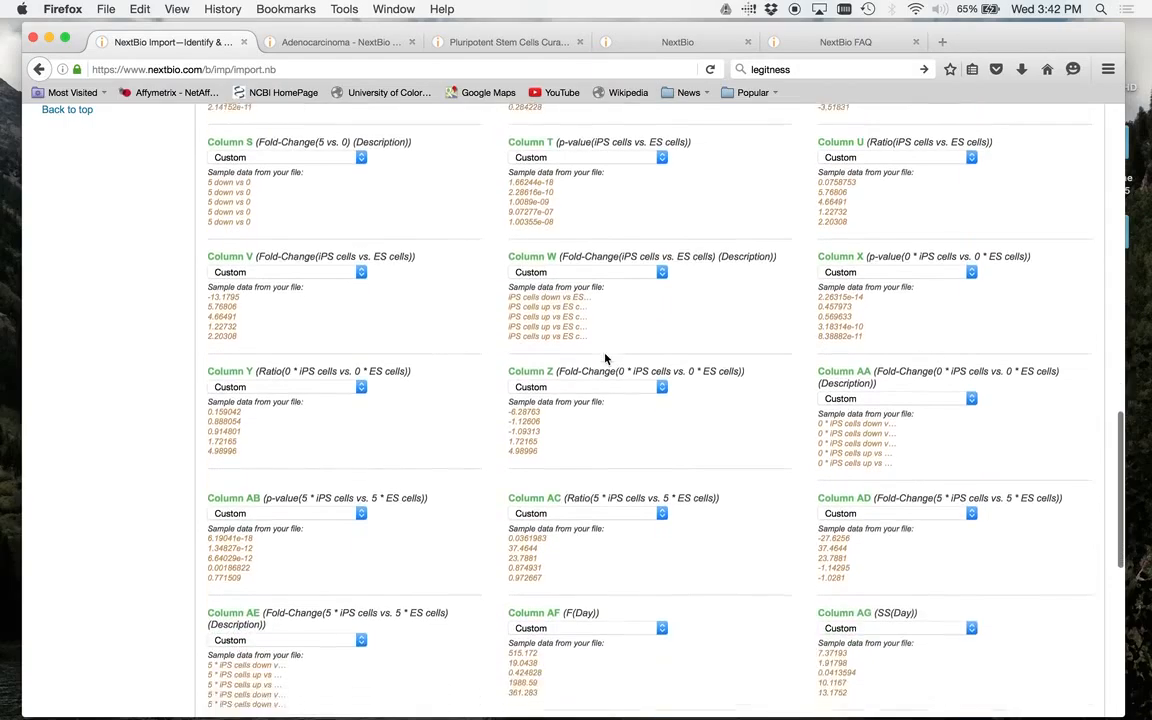
pyautogui.scroll(-3, 605, 358)
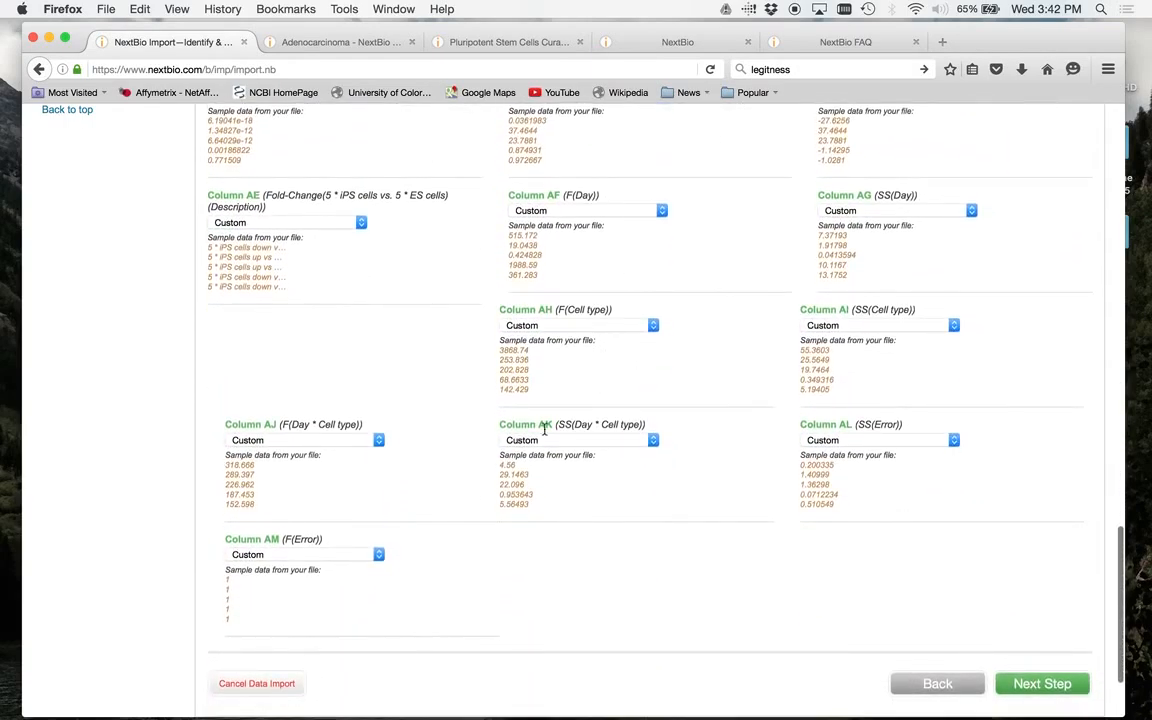
pyautogui.scroll(5, 541, 447)
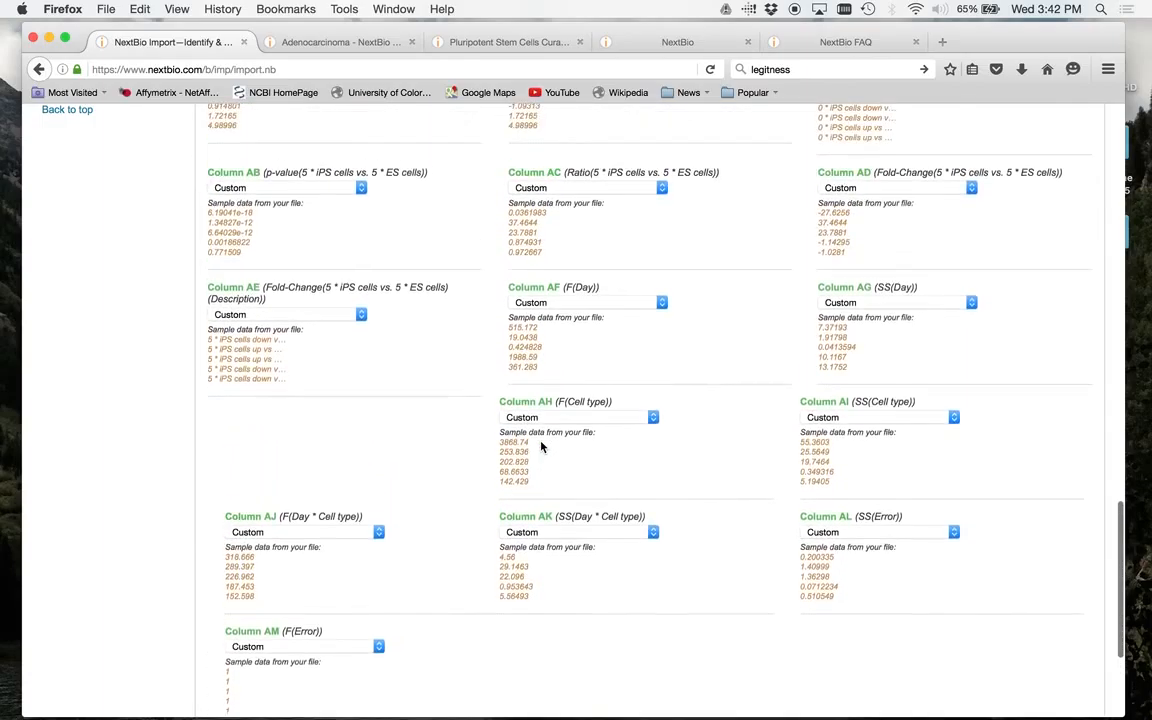
pyautogui.scroll(1, 541, 441)
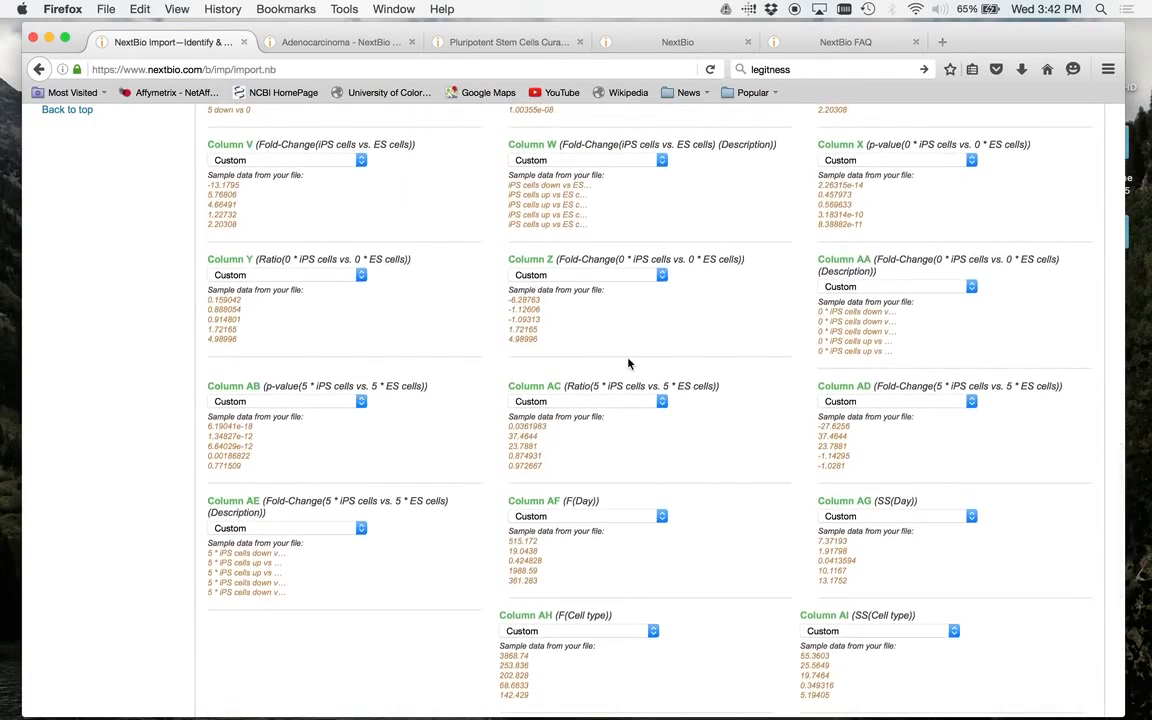
pyautogui.scroll(-1, 629, 364)
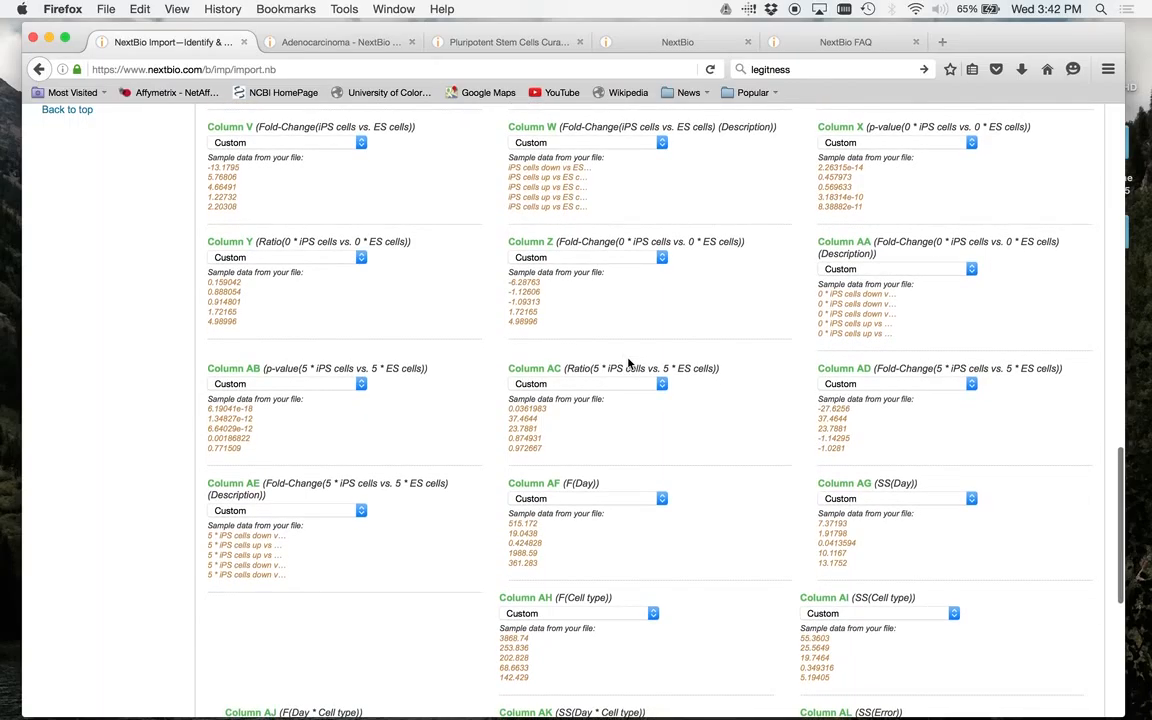
pyautogui.scroll(-1, 629, 364)
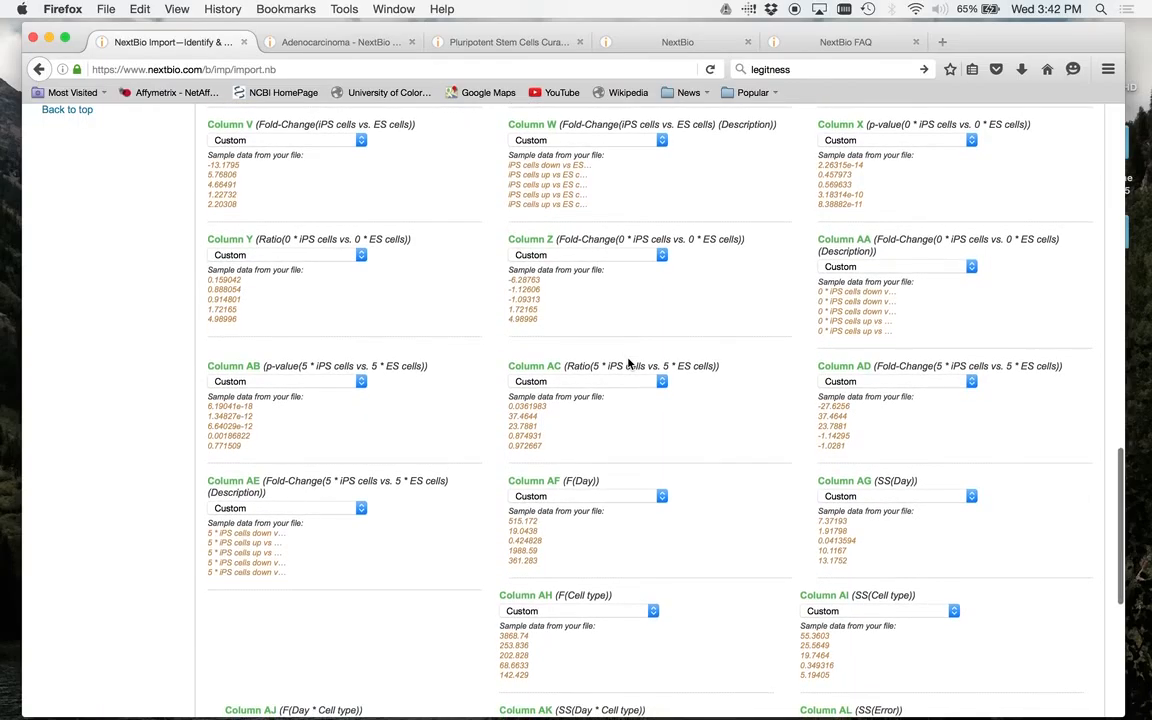
pyautogui.scroll(1, 629, 364)
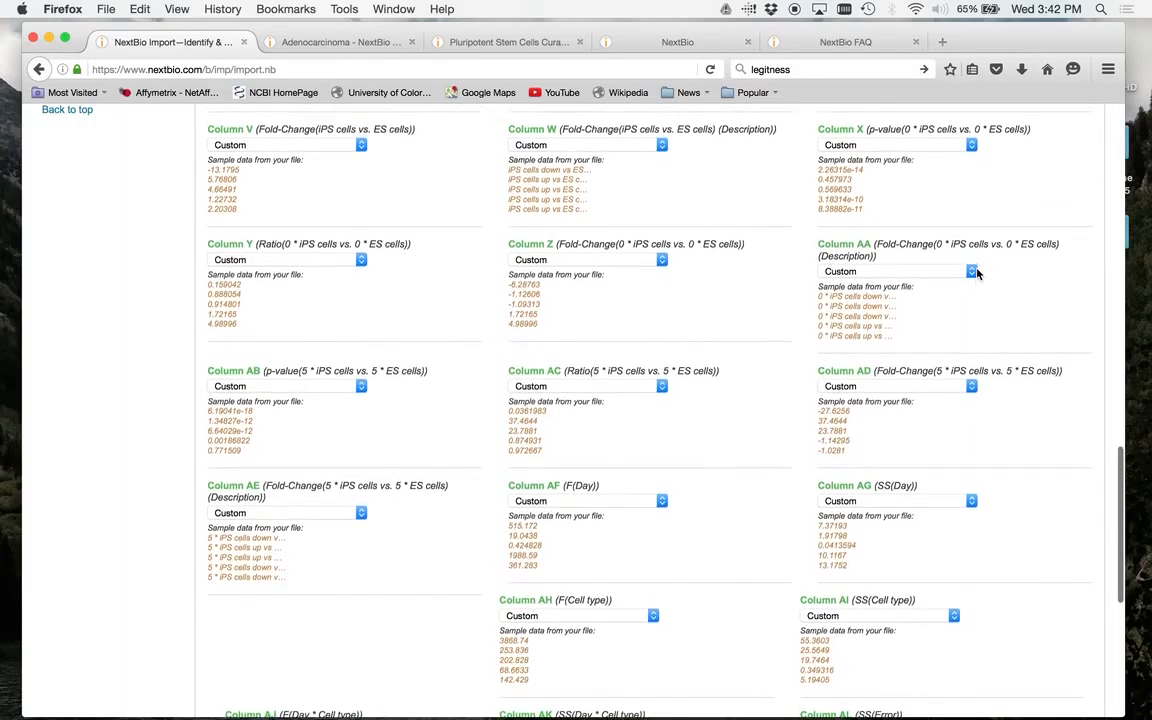
pyautogui.scroll(5, 976, 272)
pyautogui.scroll(1, 977, 273)
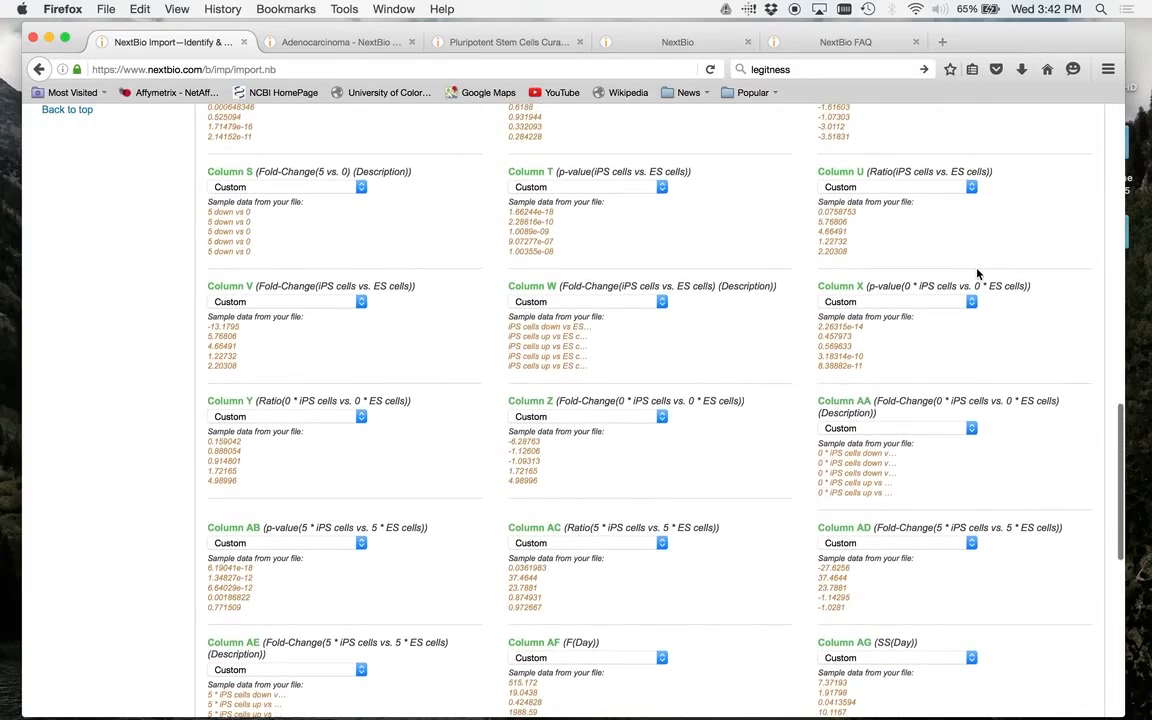
pyautogui.click(662, 302)
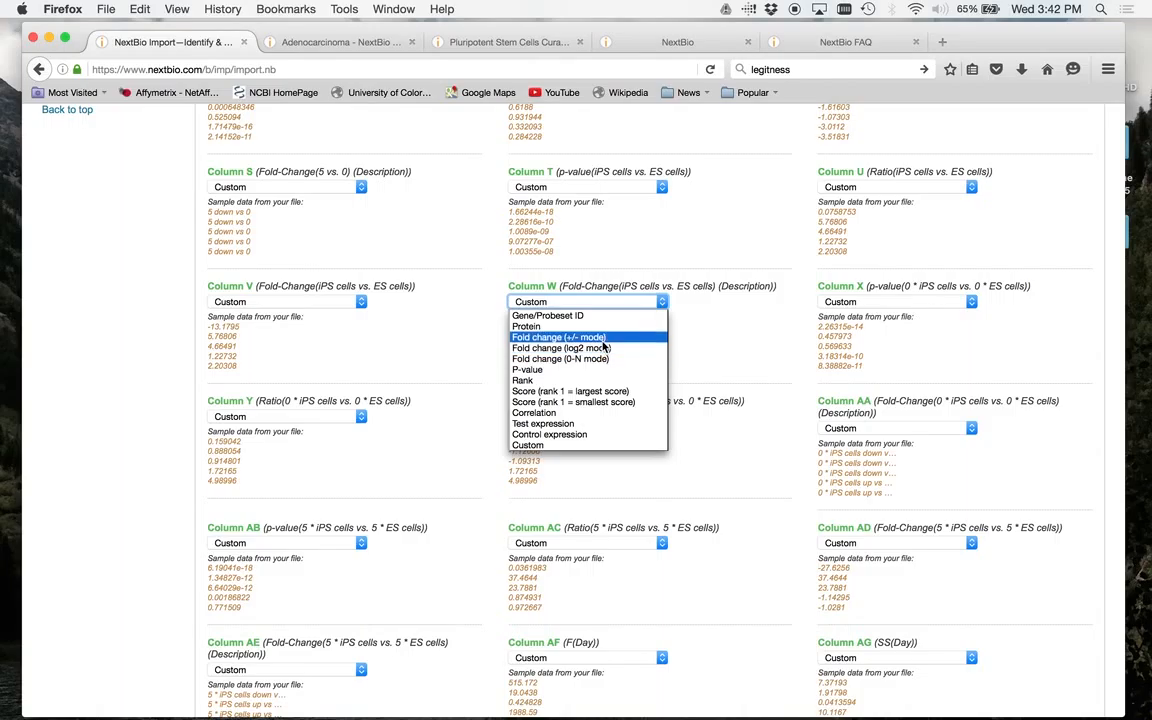
pyautogui.click(604, 346)
pyautogui.scroll(-10, 707, 393)
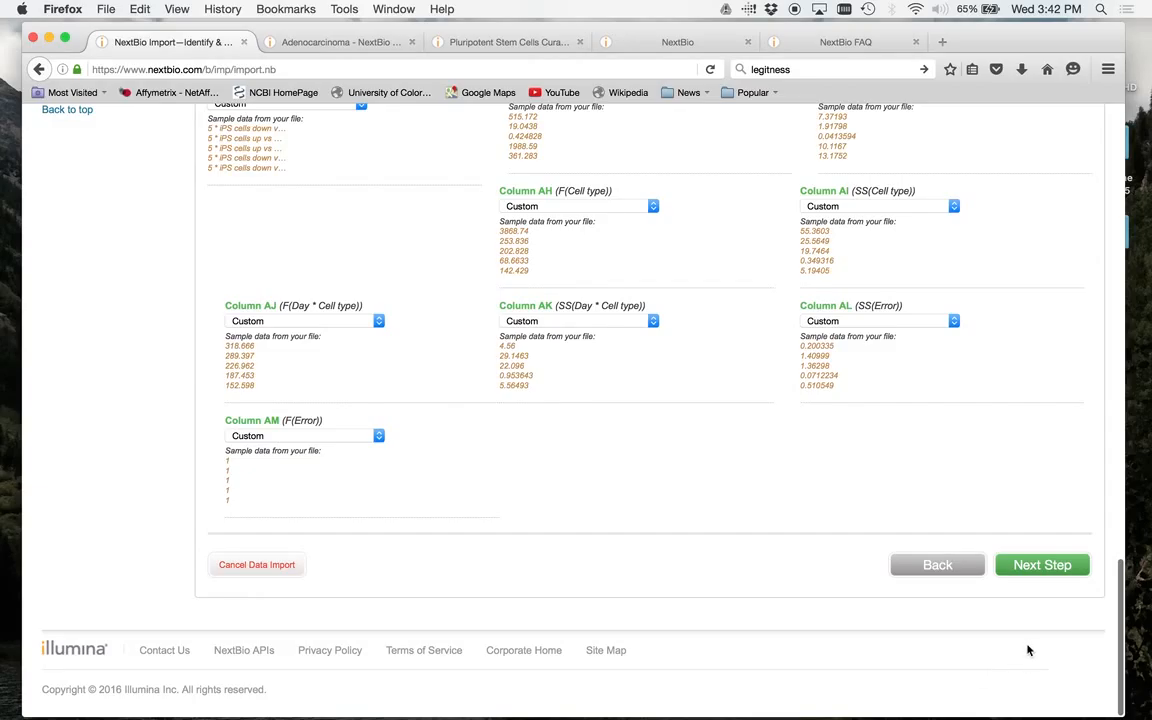
# - Submit the column mappings, review the uploaded file and study details, and proceed to adding tags
pyautogui.click(1049, 576)
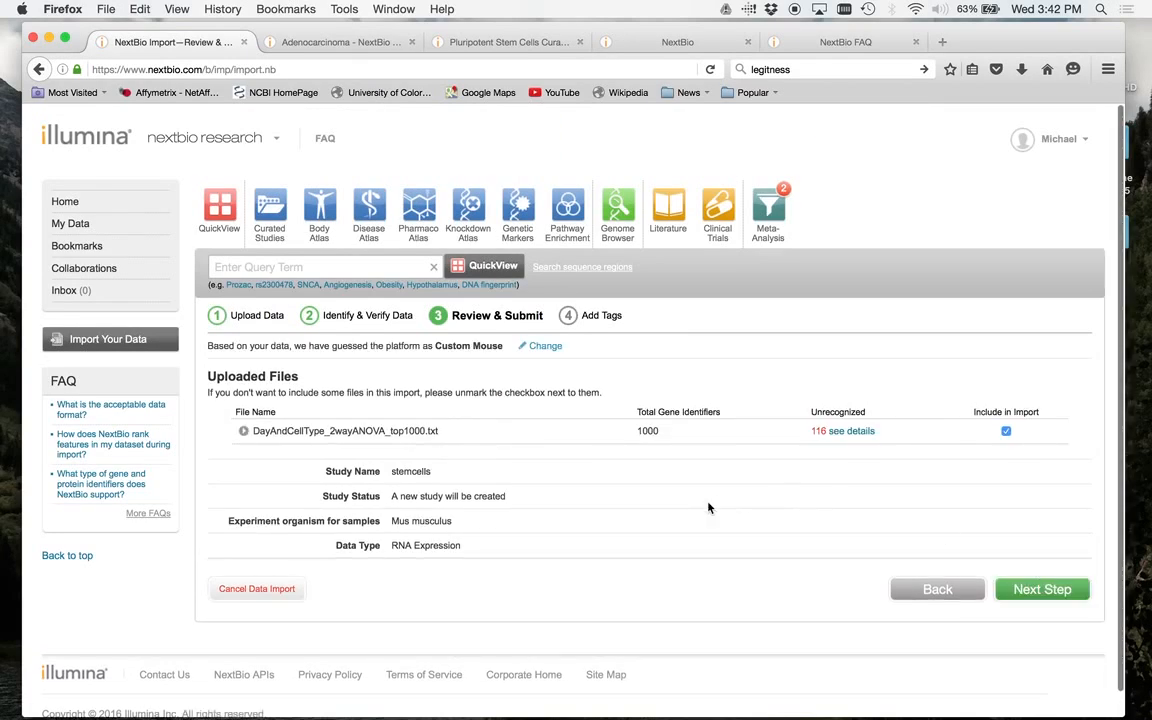
pyautogui.scroll(-1, 708, 508)
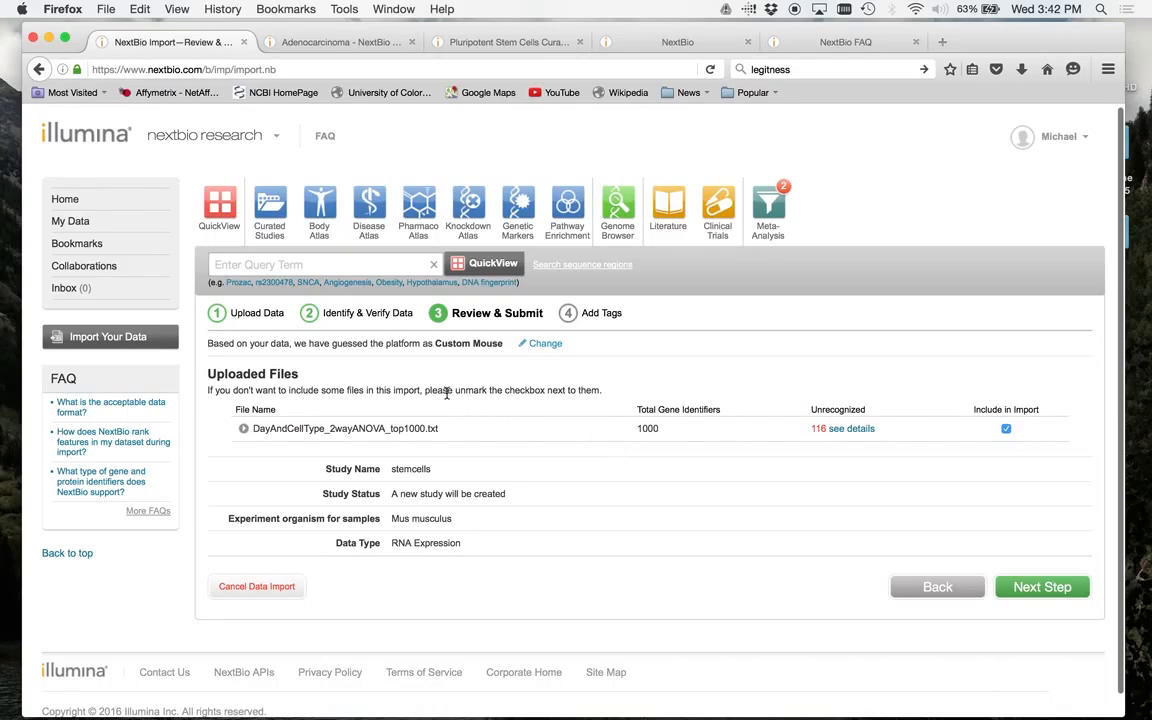
pyautogui.scroll(-1, 463, 462)
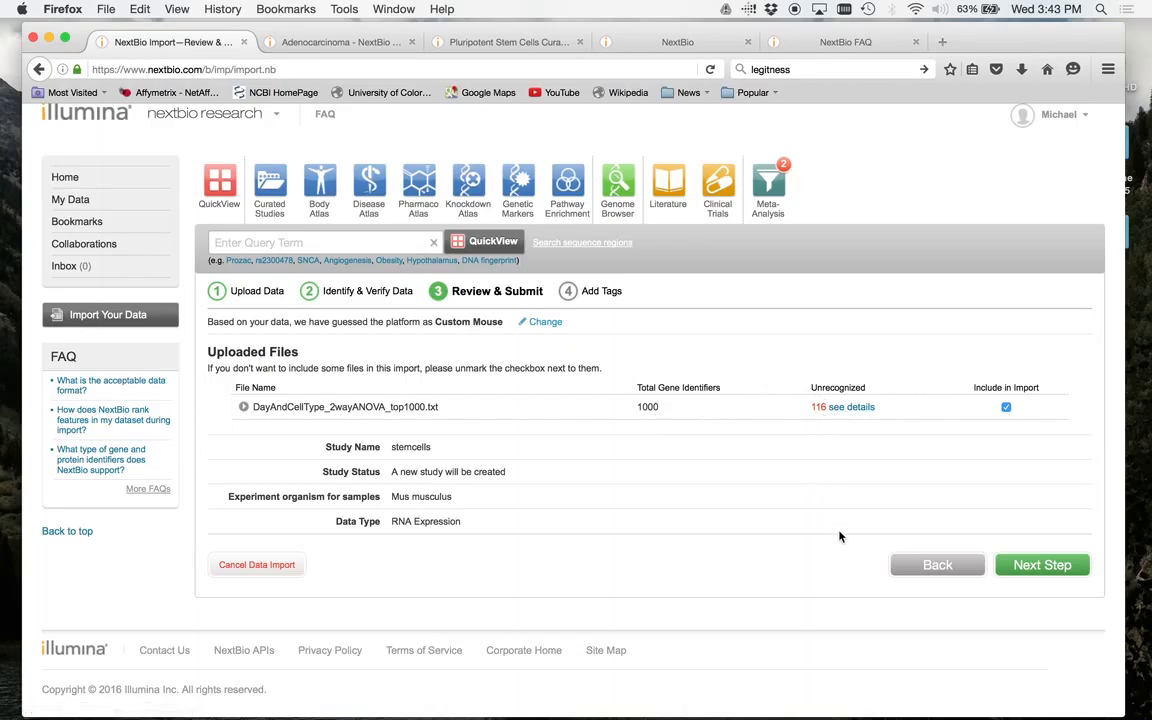
pyautogui.click(1042, 566)
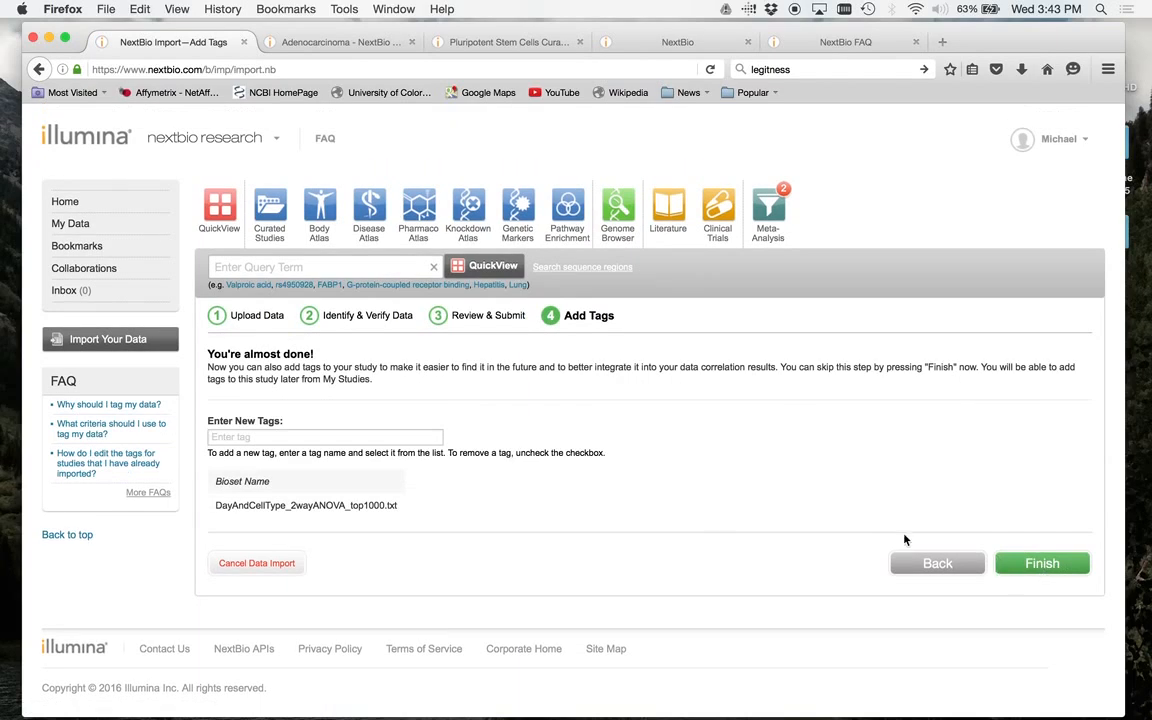
# - Add the tissue tag Stem Cells to the DayAndCellType_2wayANOVA_top1000.txt bioset
pyautogui.click(280, 438)
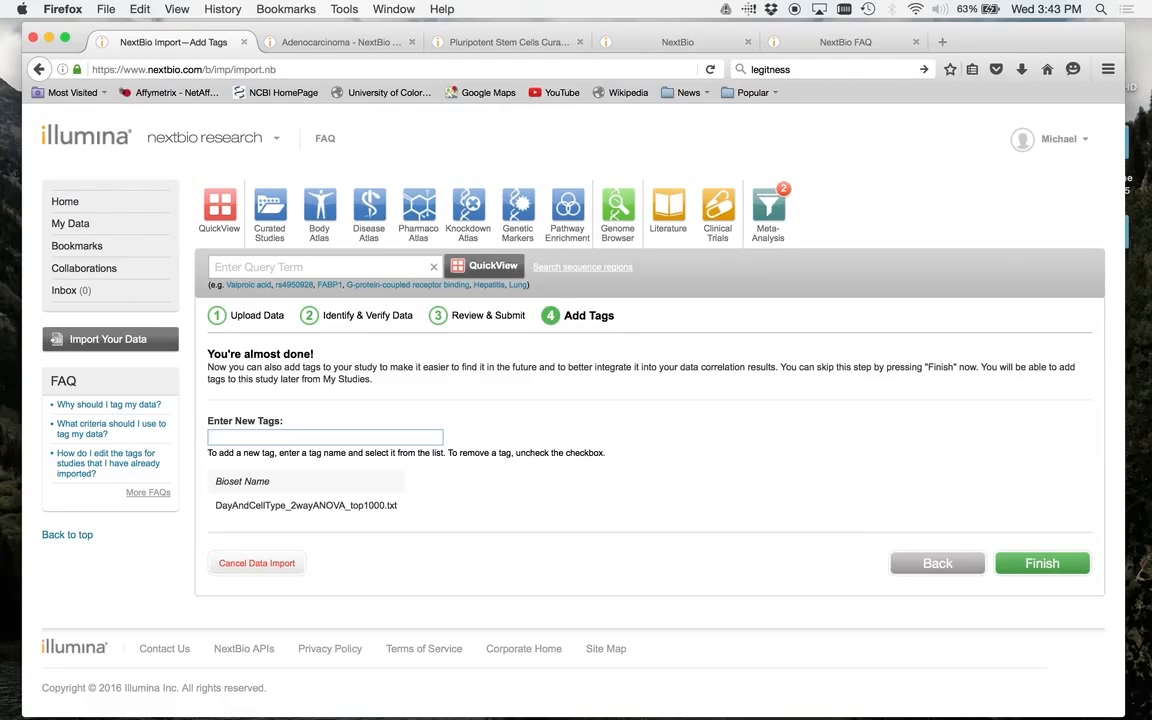
pyautogui.write('stem cells')
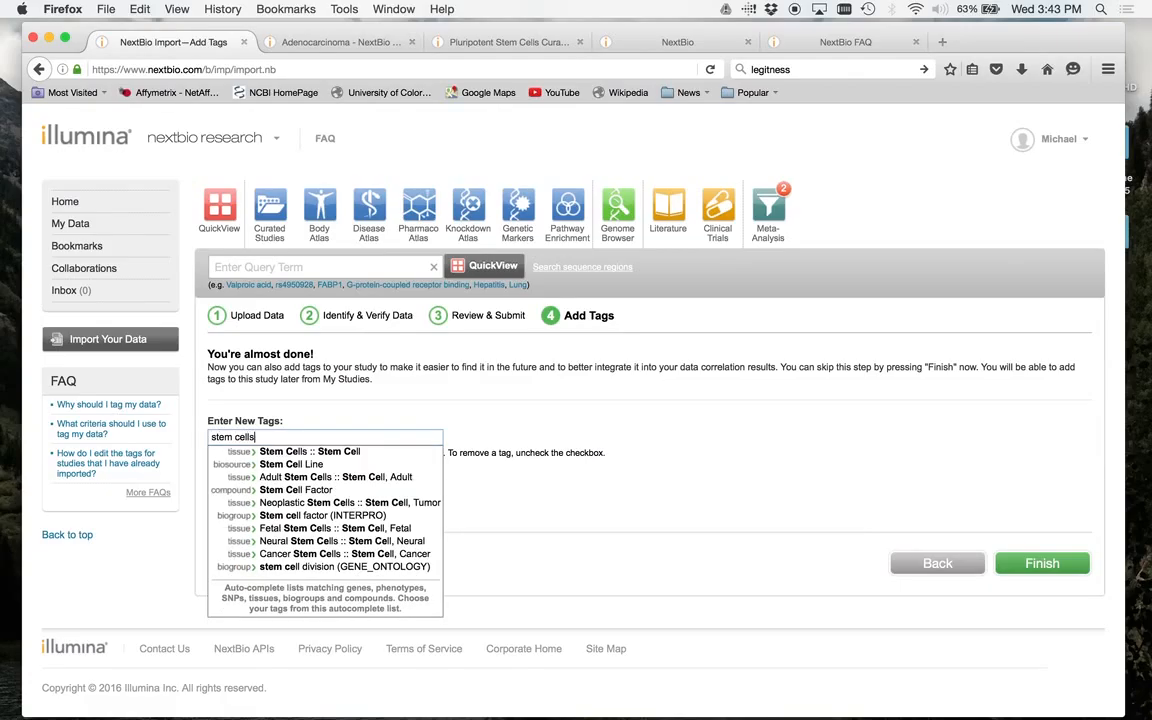
pyautogui.press('Return')
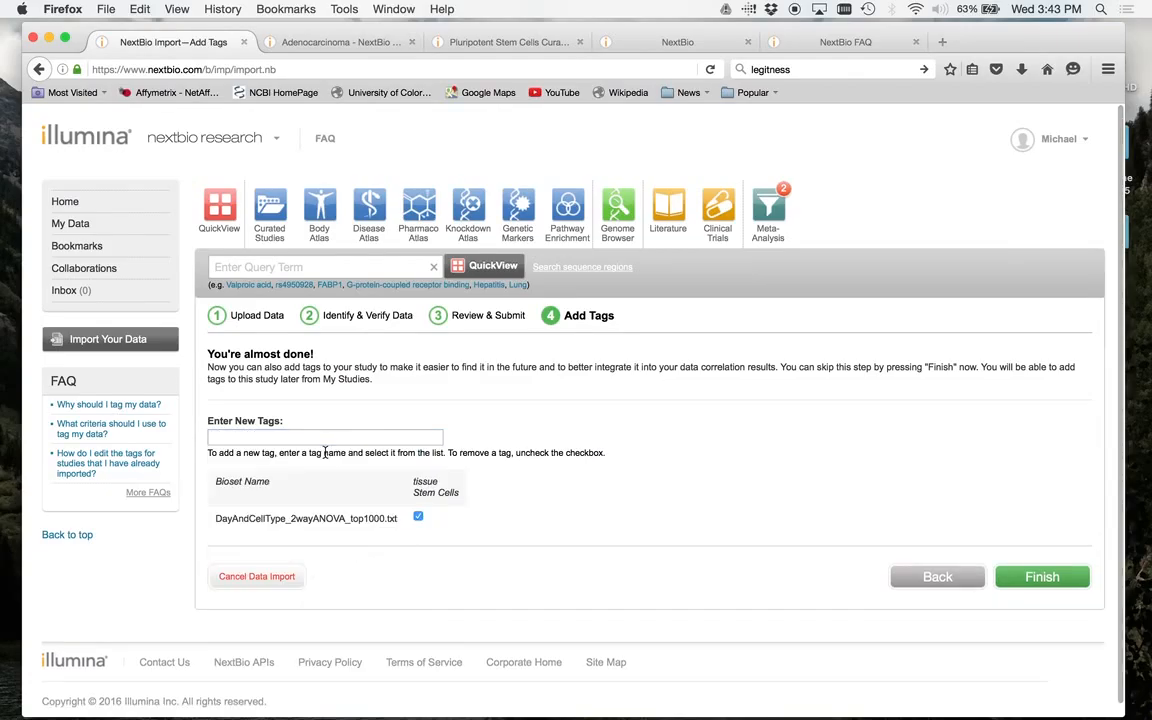
# - Search the tags for "pluripote" and add the tissue tag Pluripotent Stem Cells to the bioset
pyautogui.click(232, 438)
pyautogui.write('plu')
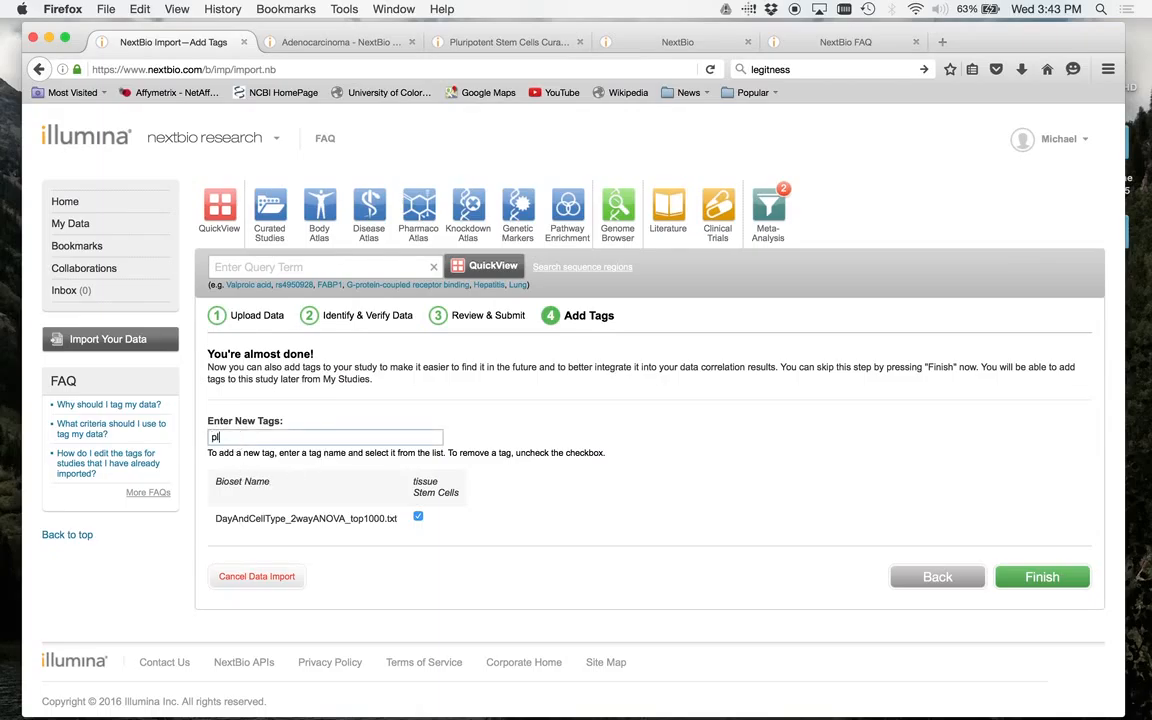
pyautogui.write('ri')
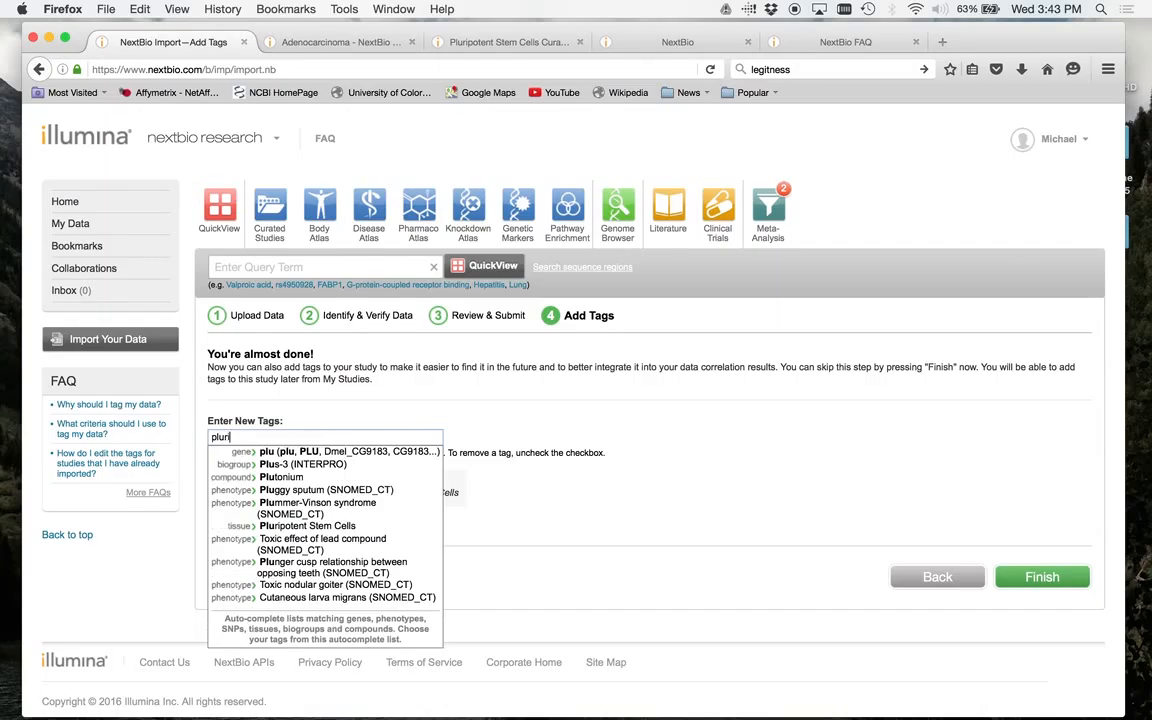
pyautogui.write('pote')
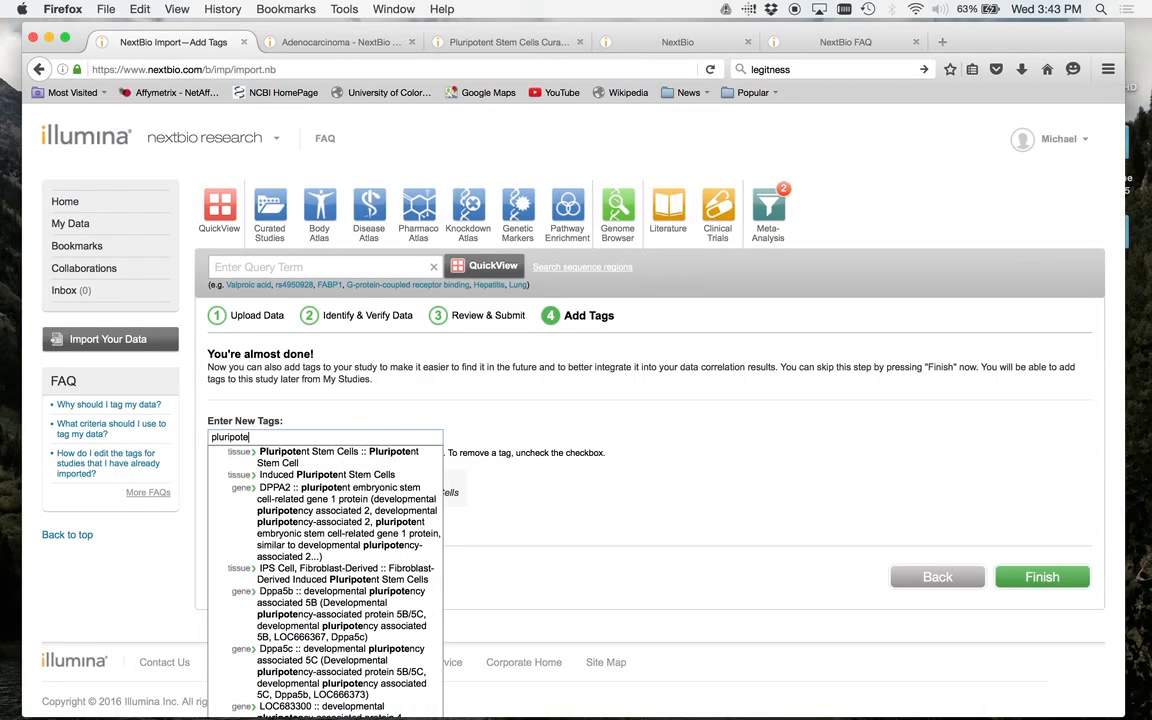
pyautogui.click(298, 457)
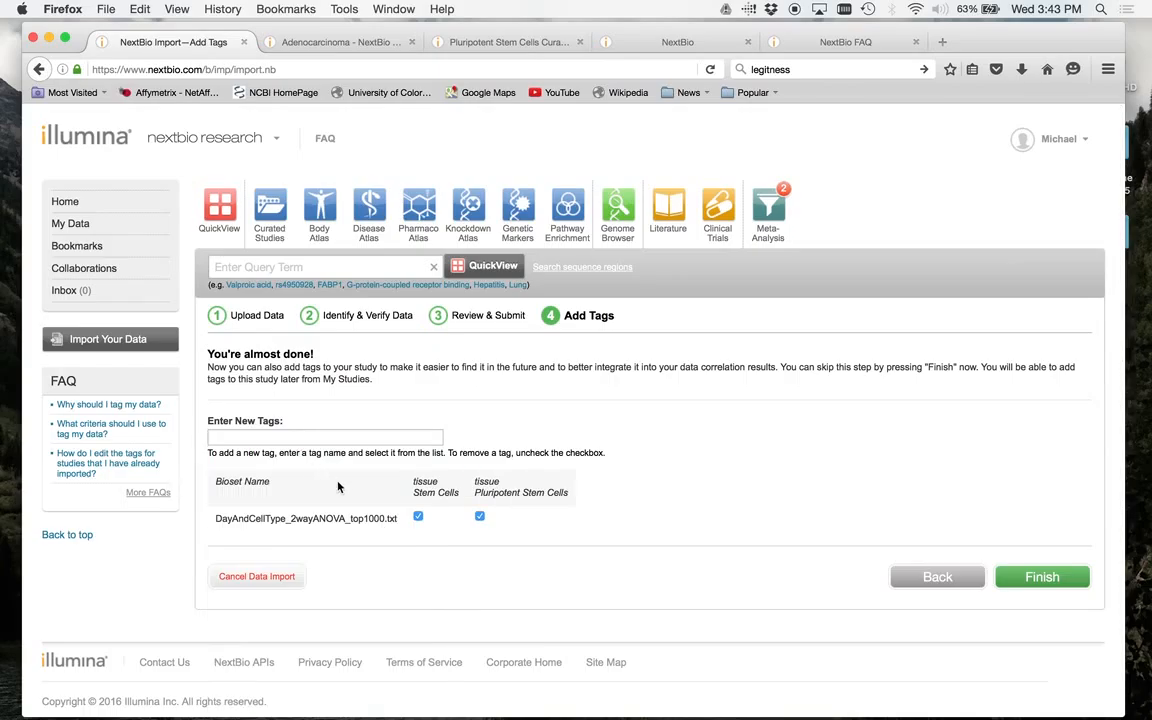
# - Finish the data import and go to My Studies to look over the list with the new stemcells study
pyautogui.scroll(-1, 338, 487)
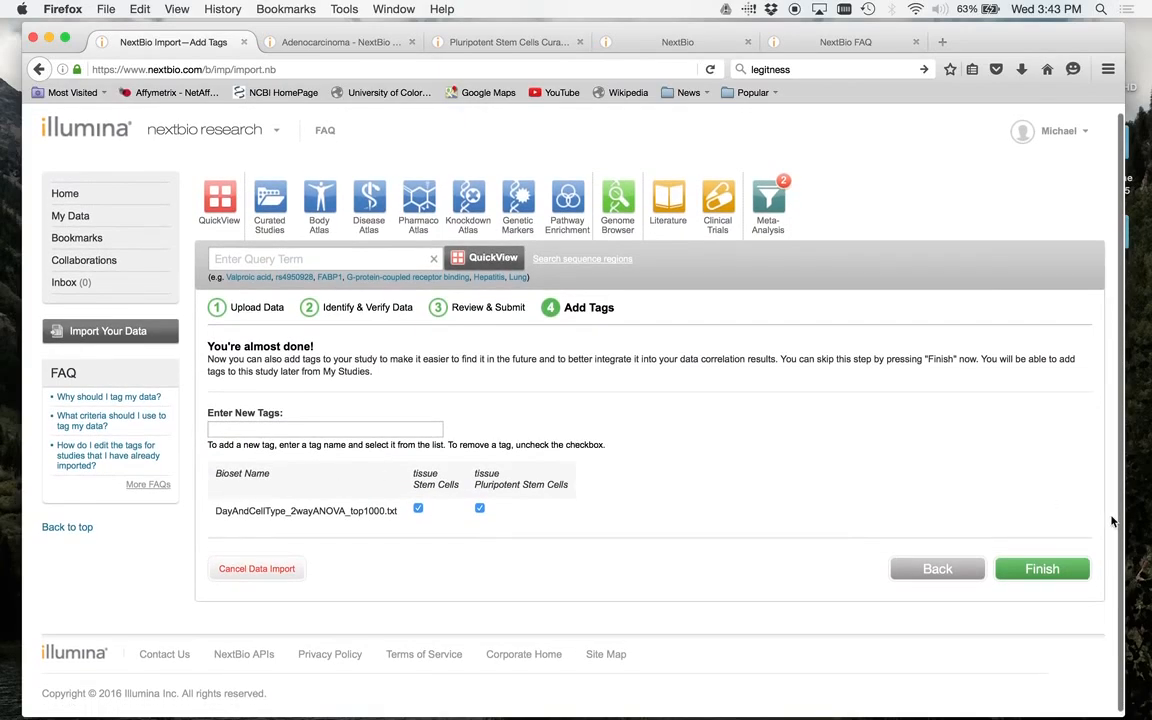
pyautogui.click(1040, 572)
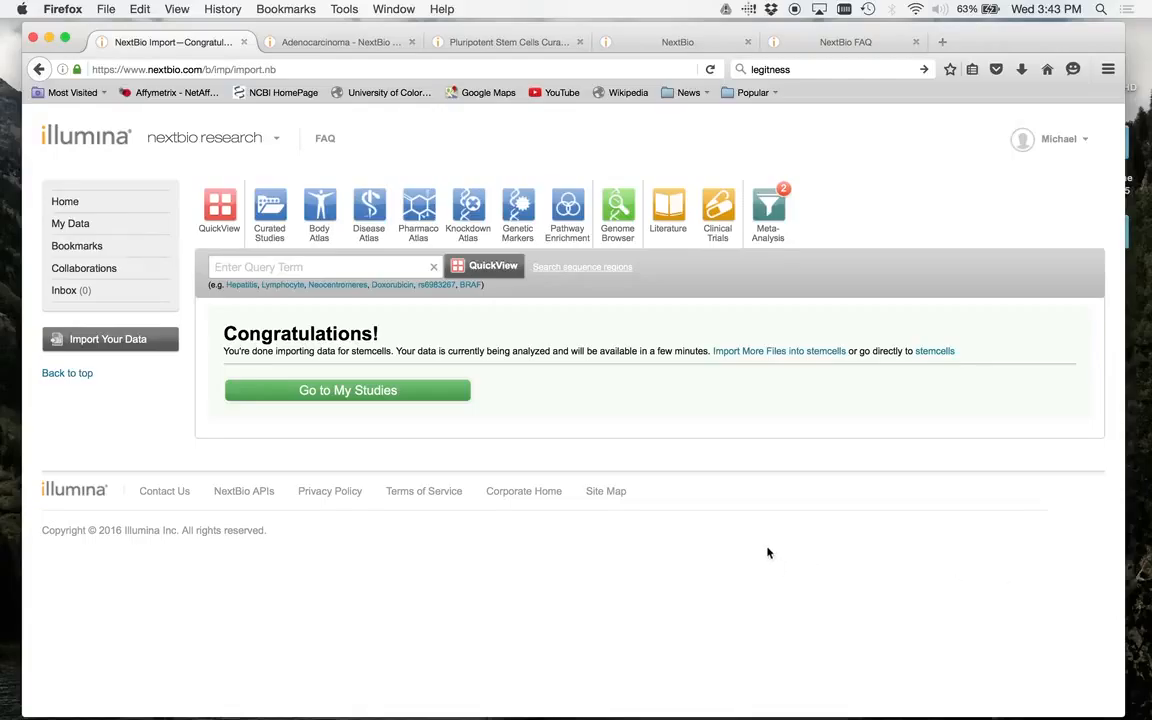
pyautogui.click(412, 392)
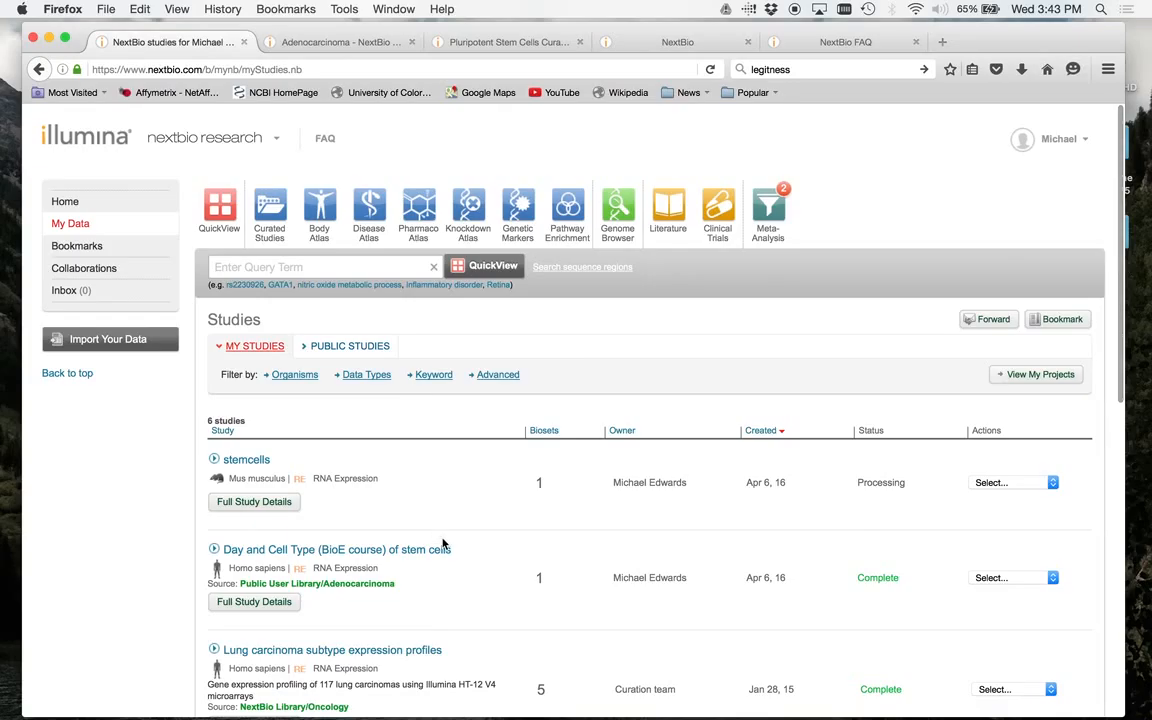
pyautogui.scroll(-5, 383, 490)
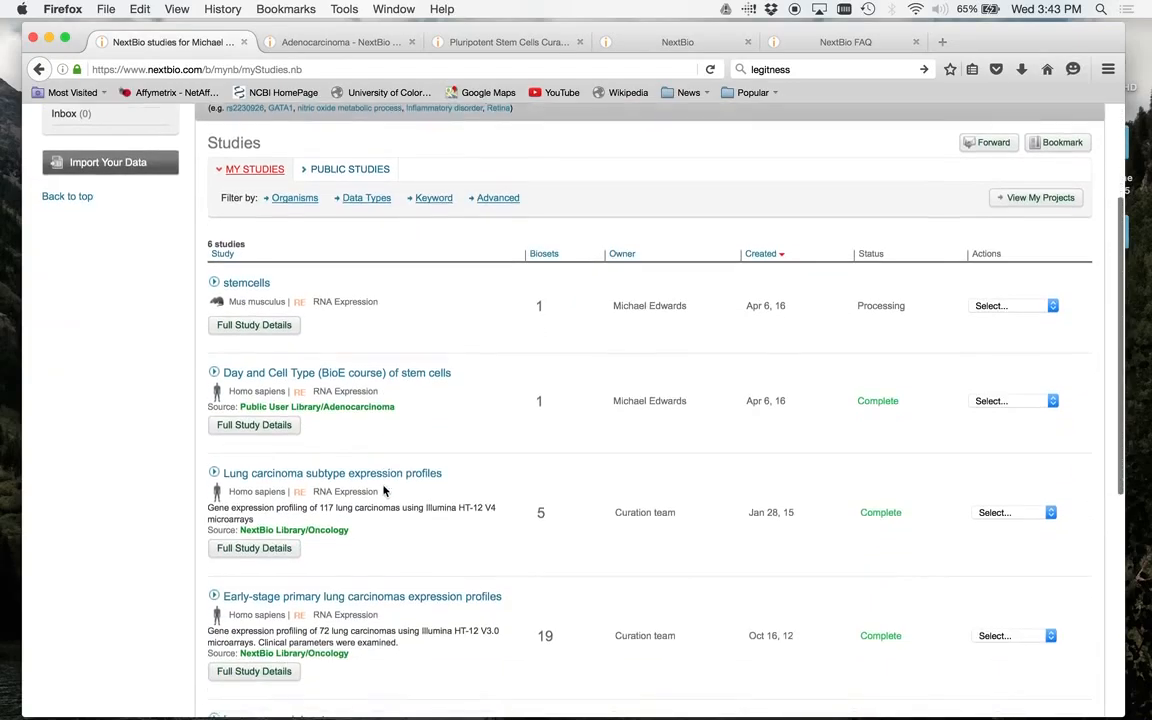